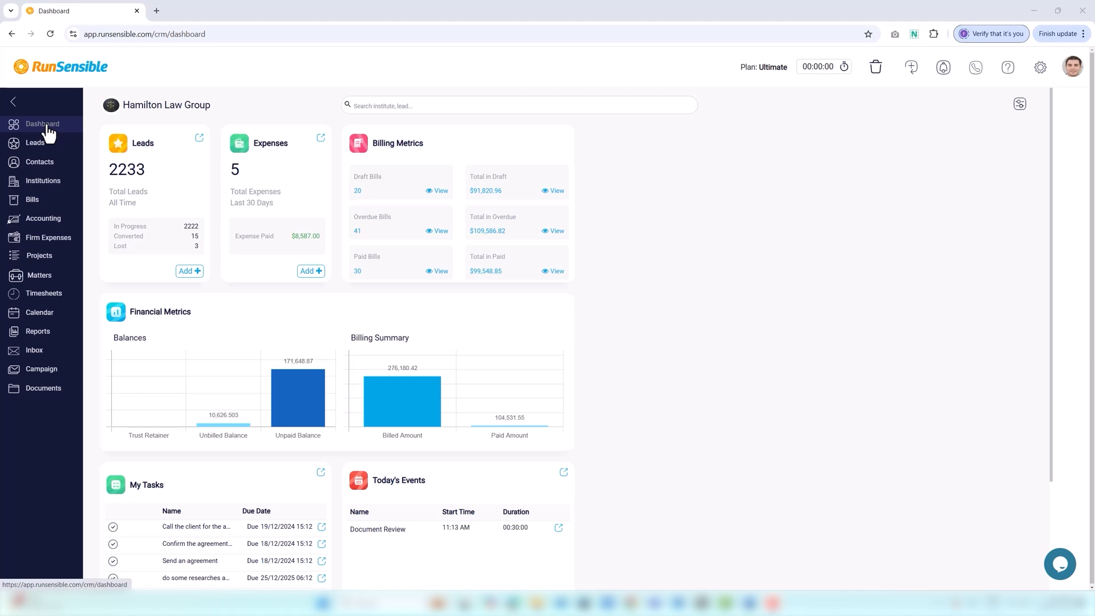
Start a new matter and name it "Personal injury - car accident"
{"action": "left_click", "coordinate": [46, 287]}
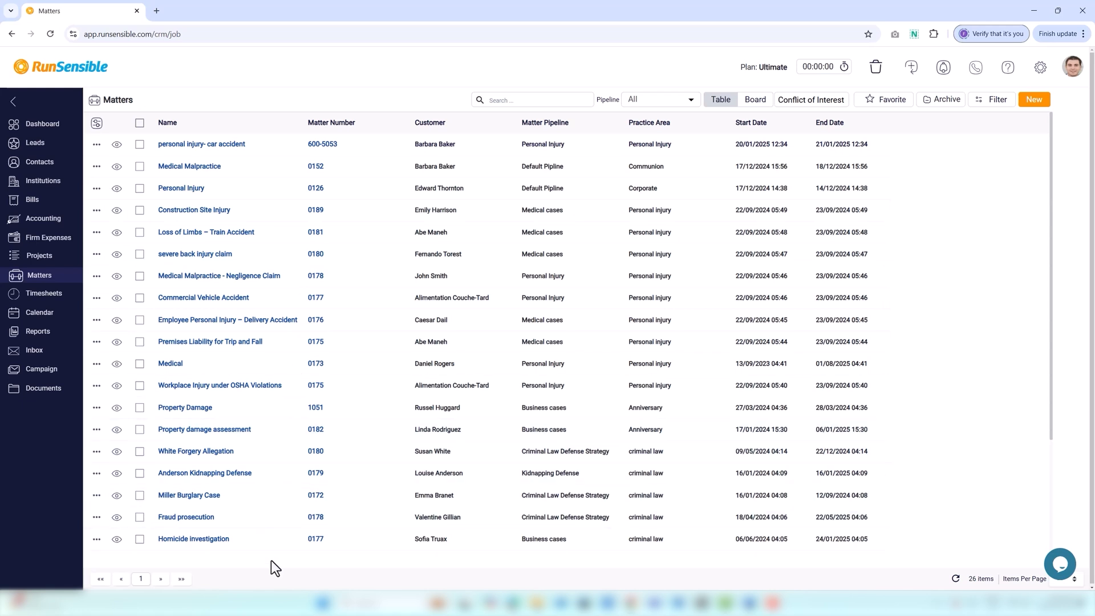
{"action": "left_click", "coordinate": [1035, 99]}
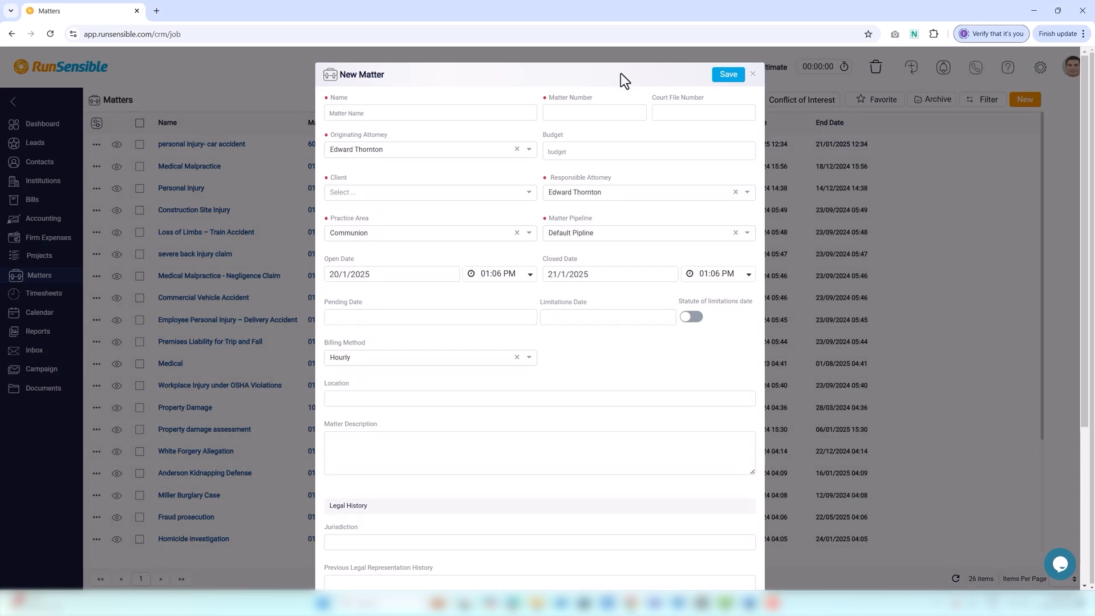
{"action": "left_click", "coordinate": [448, 113]}
{"action": "type", "text": "pers"}
{"action": "key", "text": "Down"}
{"action": "key", "text": "Return"}
{"action": "type", "text": "- car accident"}
Set the new matter's number to 506-700 and its court file number to SC-2069
{"action": "left_click", "coordinate": [552, 114]}
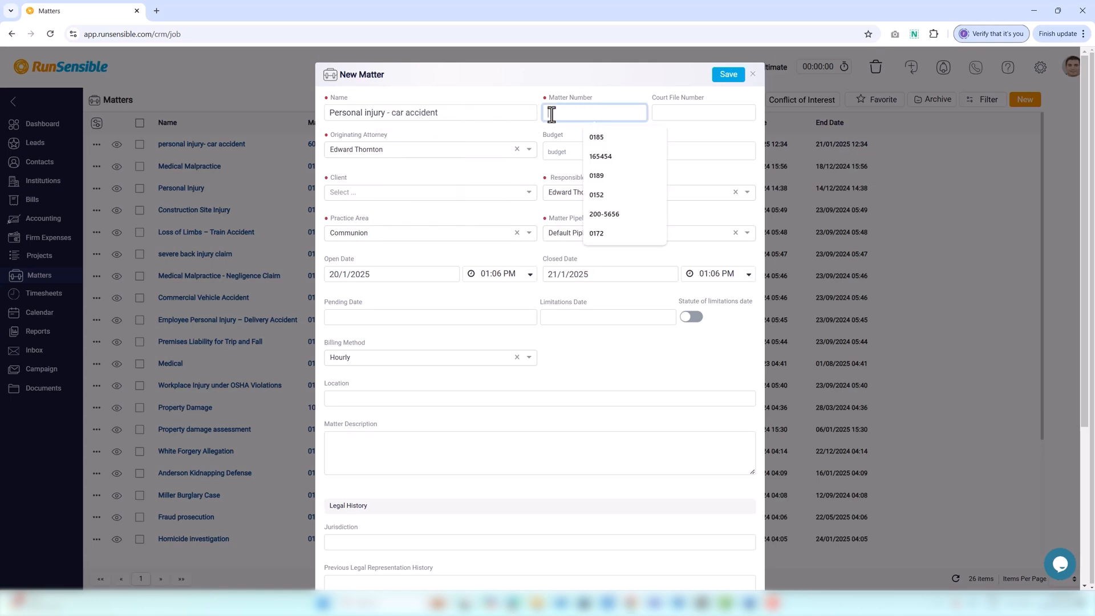
{"action": "type", "text": "306-700"}
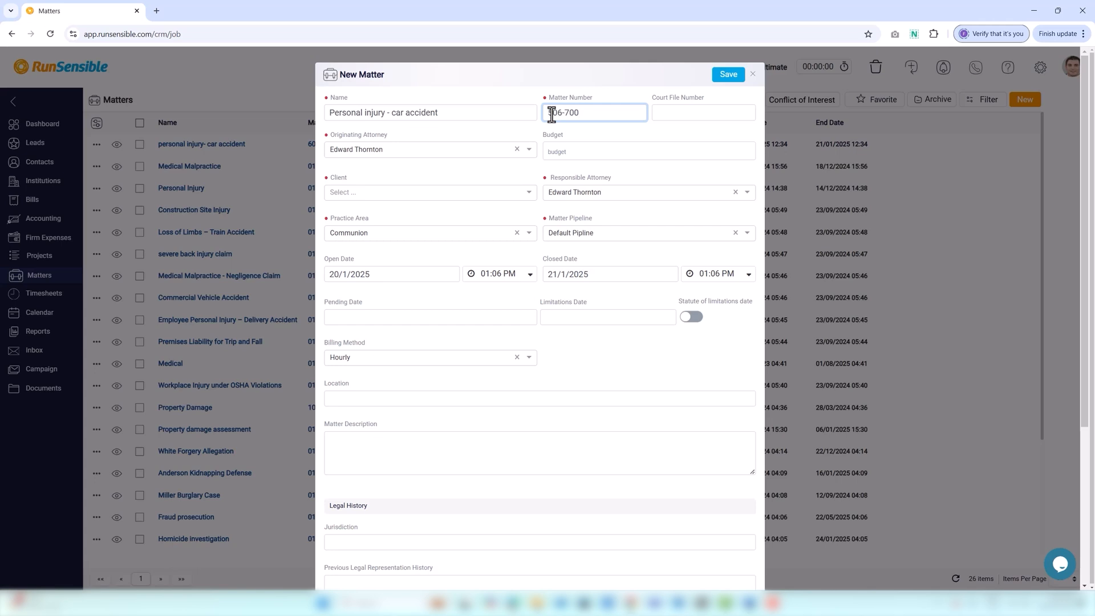
{"action": "left_click", "coordinate": [699, 114]}
{"action": "left_click", "coordinate": [705, 164]}
{"action": "left_click", "coordinate": [696, 126]}
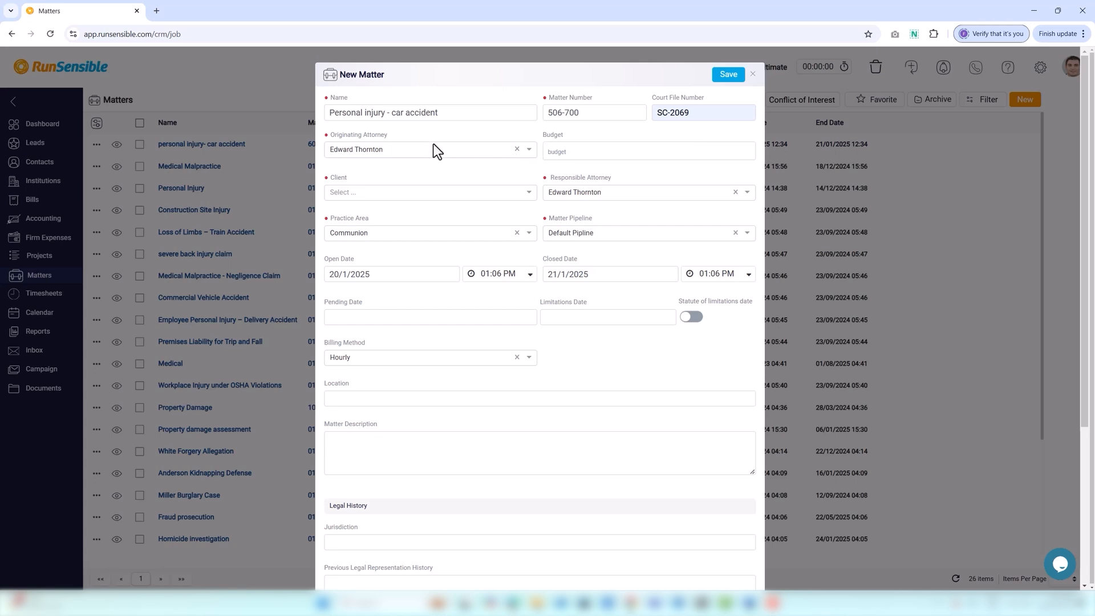
Choose the preselected attorney as the matter's originating attorney and set the budget to $2,000
{"action": "left_click", "coordinate": [447, 149]}
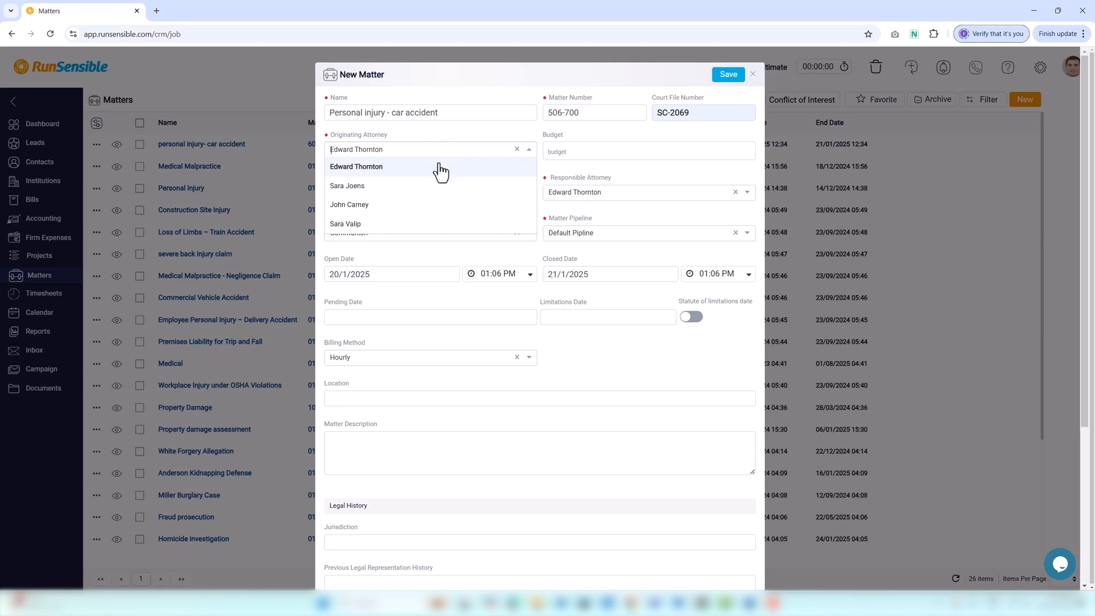
{"action": "left_click", "coordinate": [438, 168]}
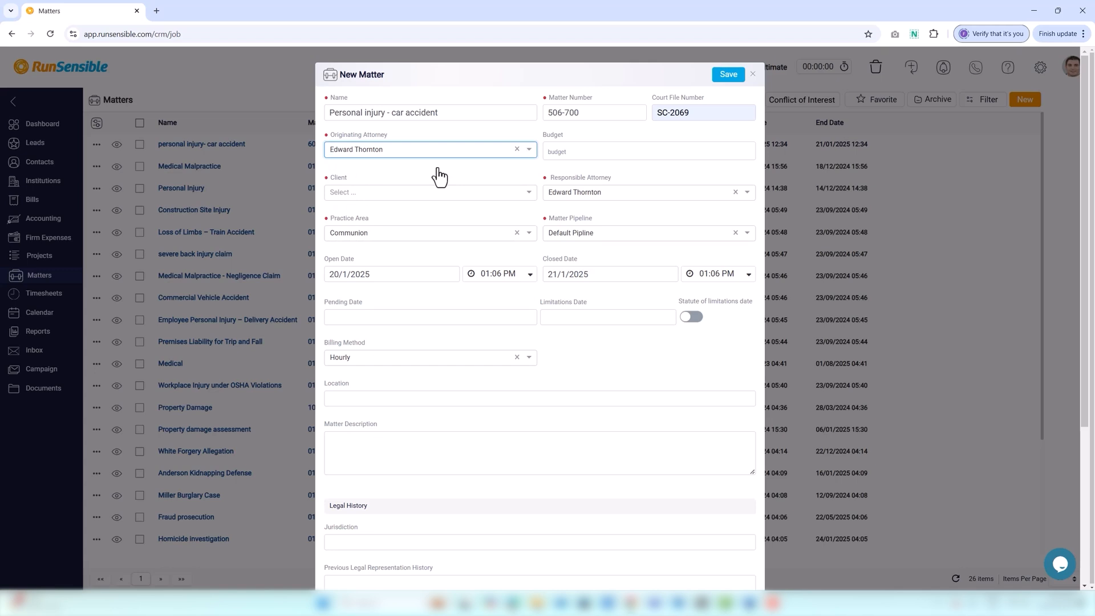
{"action": "left_click", "coordinate": [571, 150]}
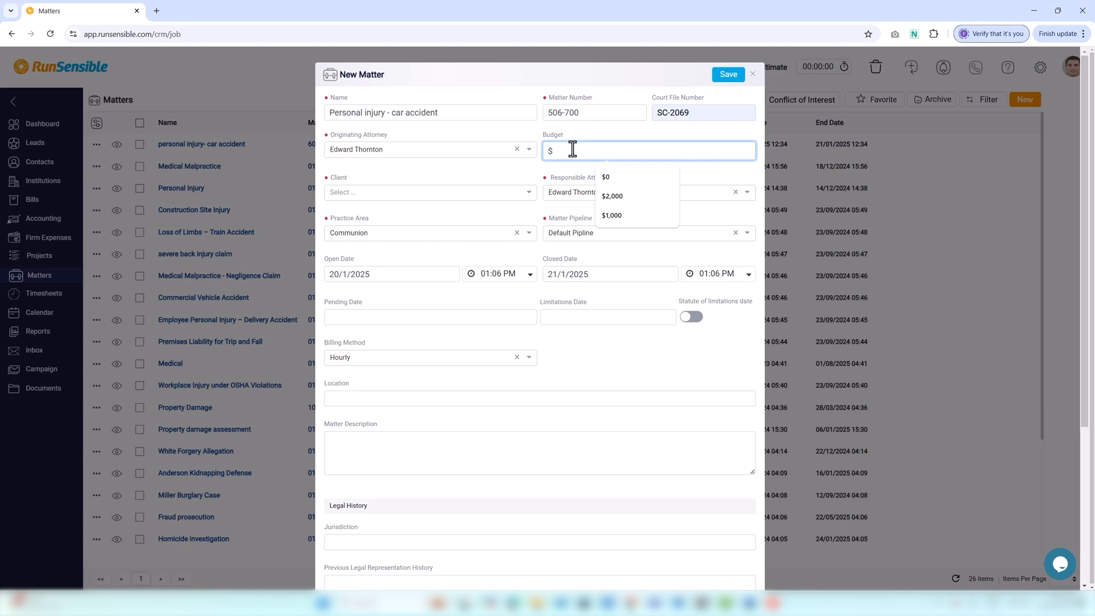
{"action": "left_click", "coordinate": [609, 196]}
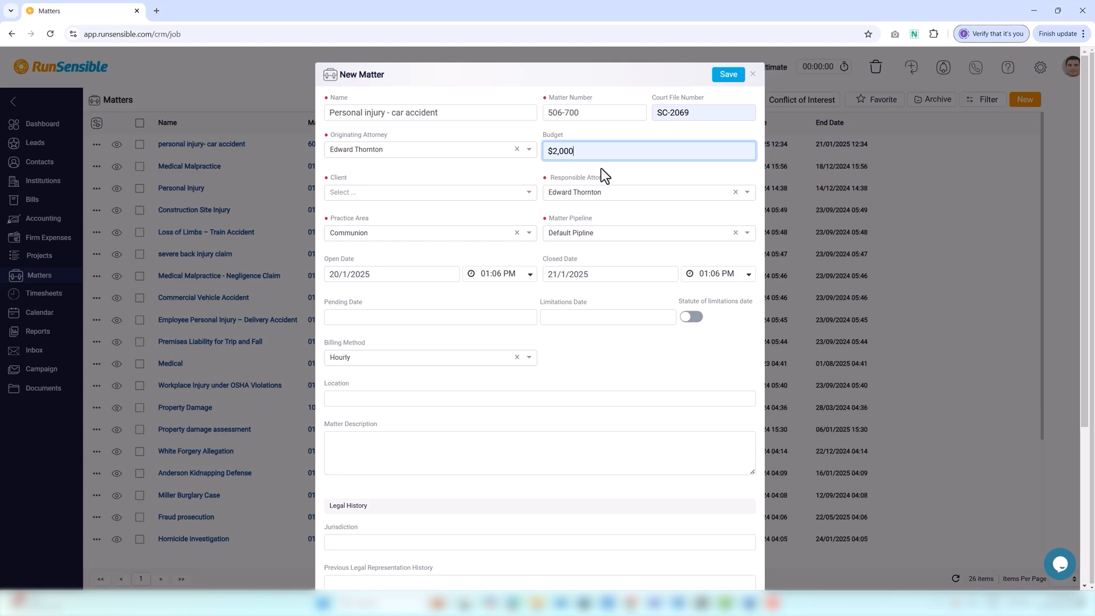
{"action": "left_click", "coordinate": [601, 168]}
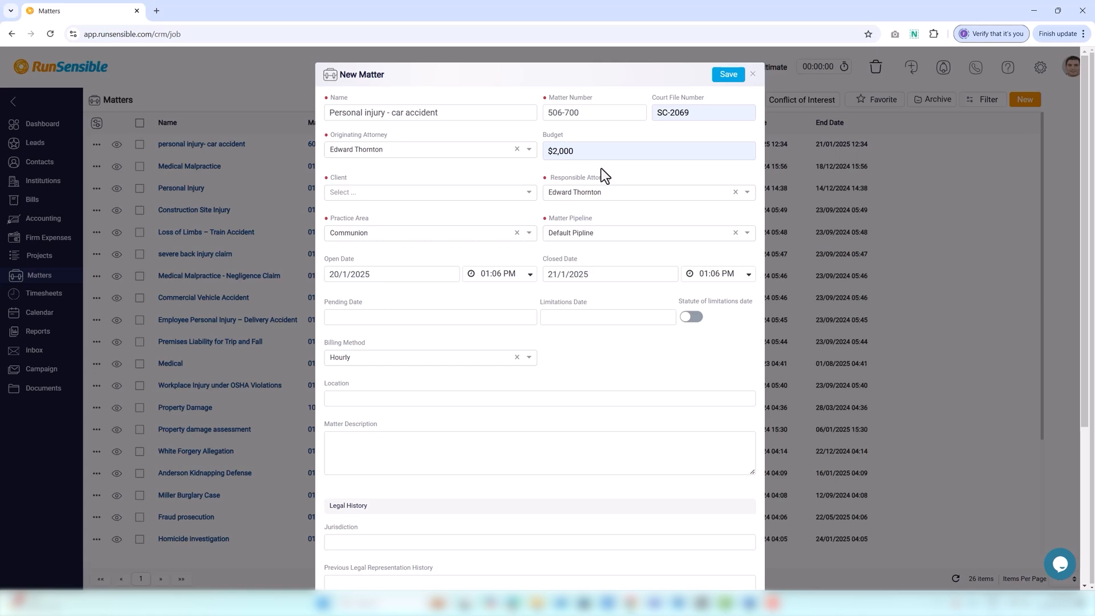
Find and assign the matter's client by name, and choose the preselected attorney as responsible attorney
{"action": "left_click", "coordinate": [465, 197]}
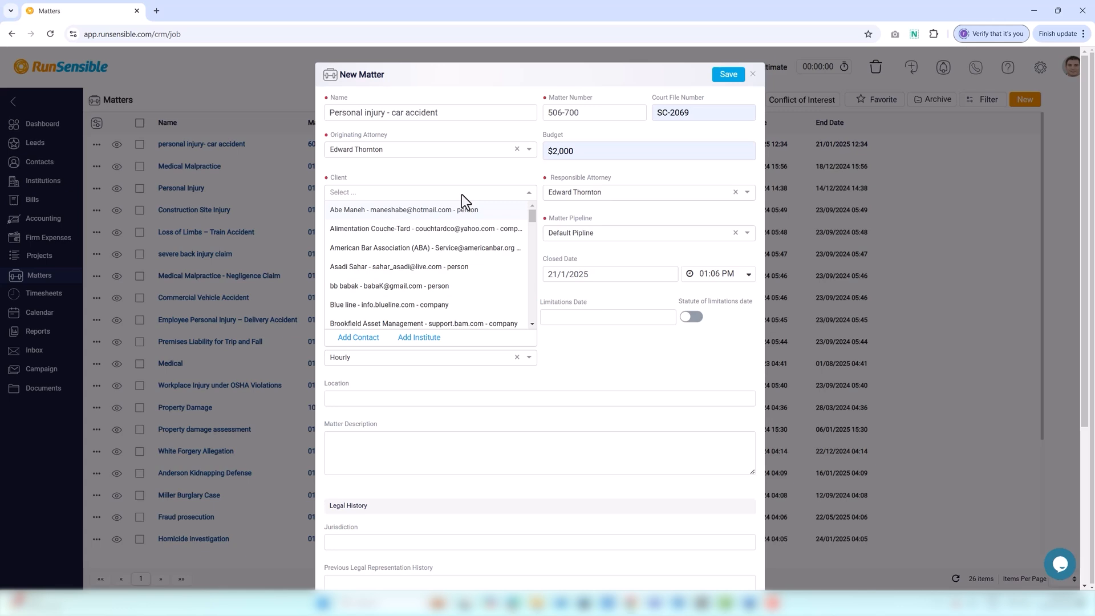
{"action": "type", "text": "bara"}
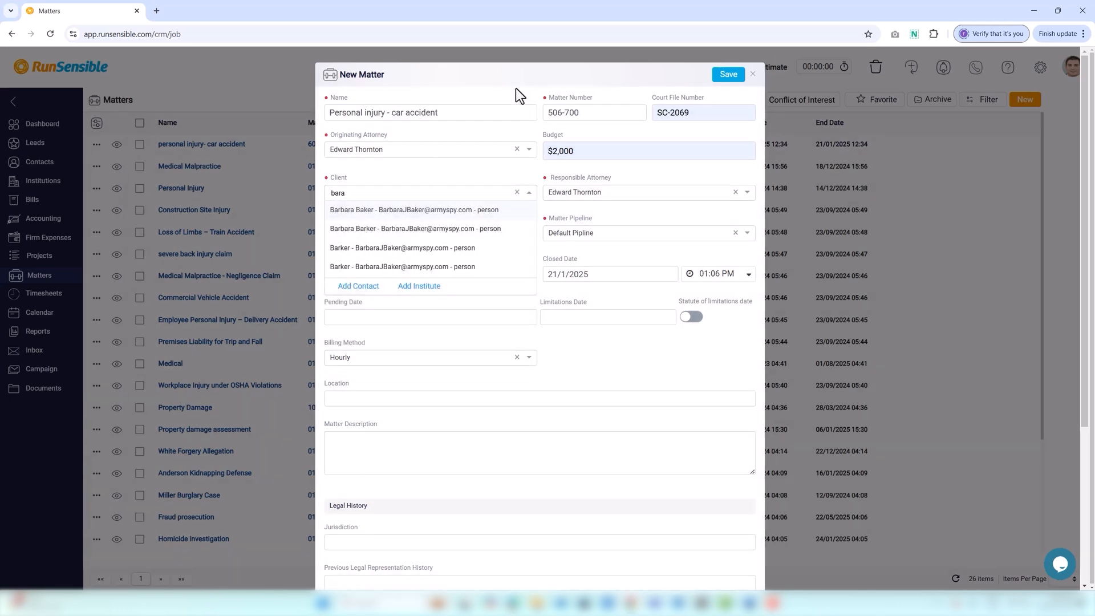
{"action": "left_click", "coordinate": [486, 212]}
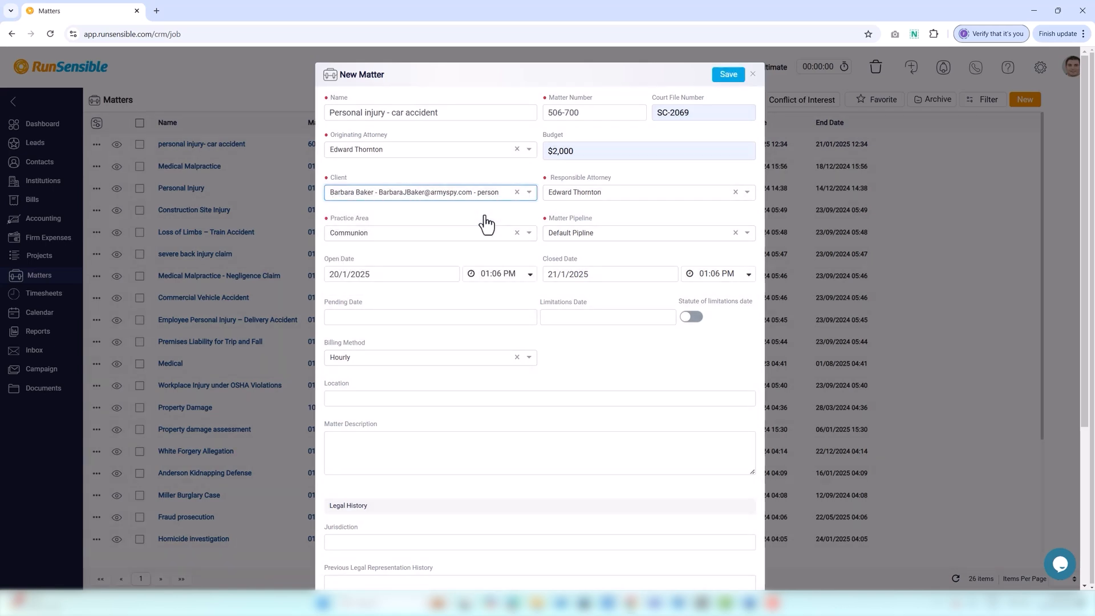
{"action": "left_click", "coordinate": [573, 197]}
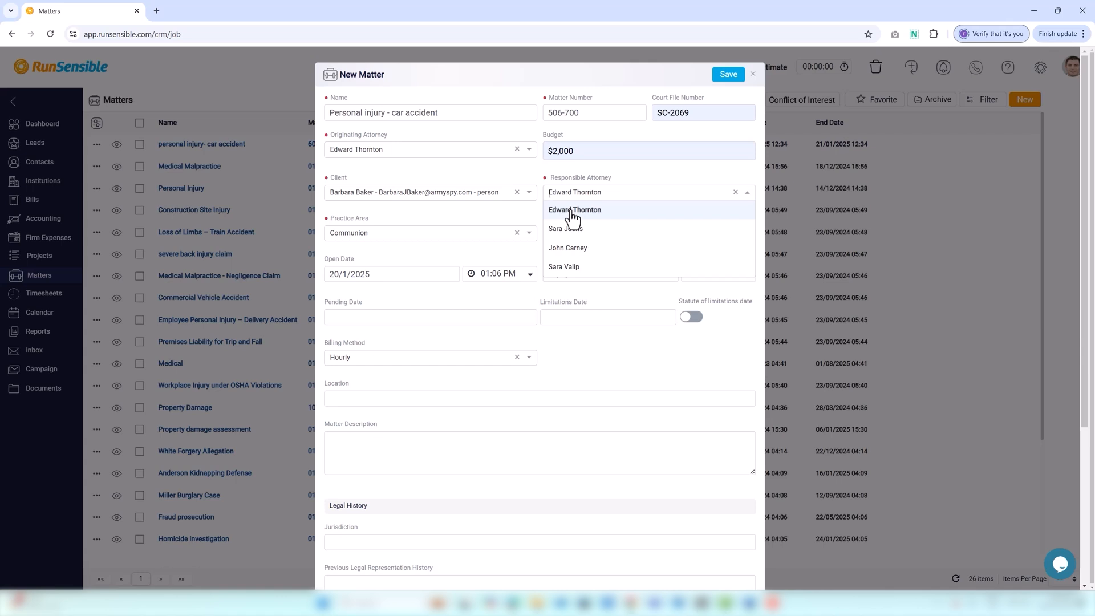
{"action": "left_click", "coordinate": [571, 212]}
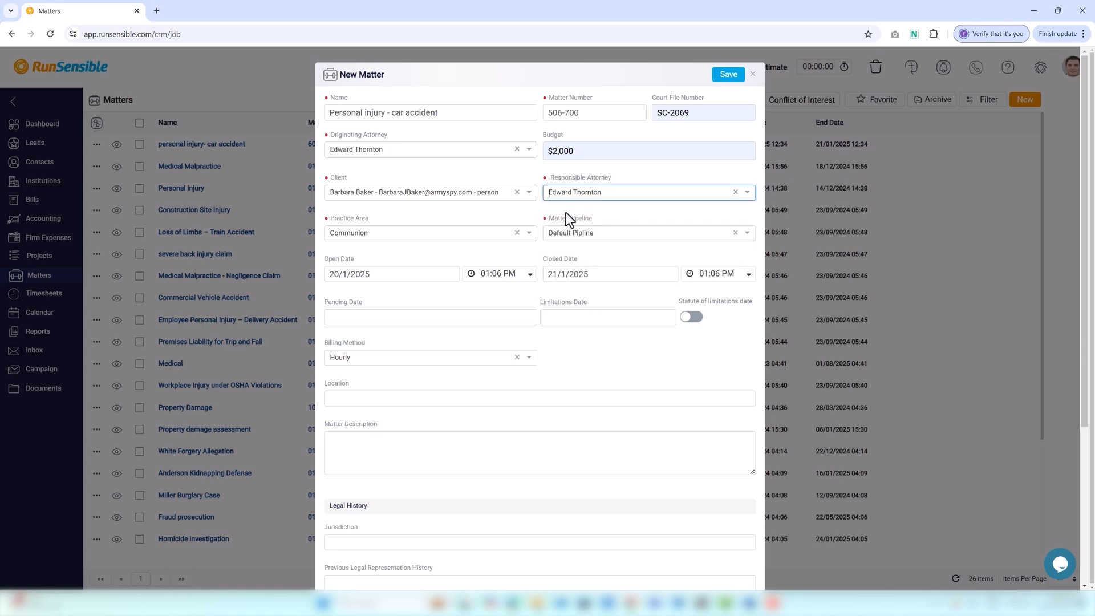
Set the matter's practice area and matter pipeline to Personal Injury and save the matter
{"action": "left_click", "coordinate": [480, 240]}
{"action": "type", "text": "pe"}
{"action": "left_click", "coordinate": [476, 251]}
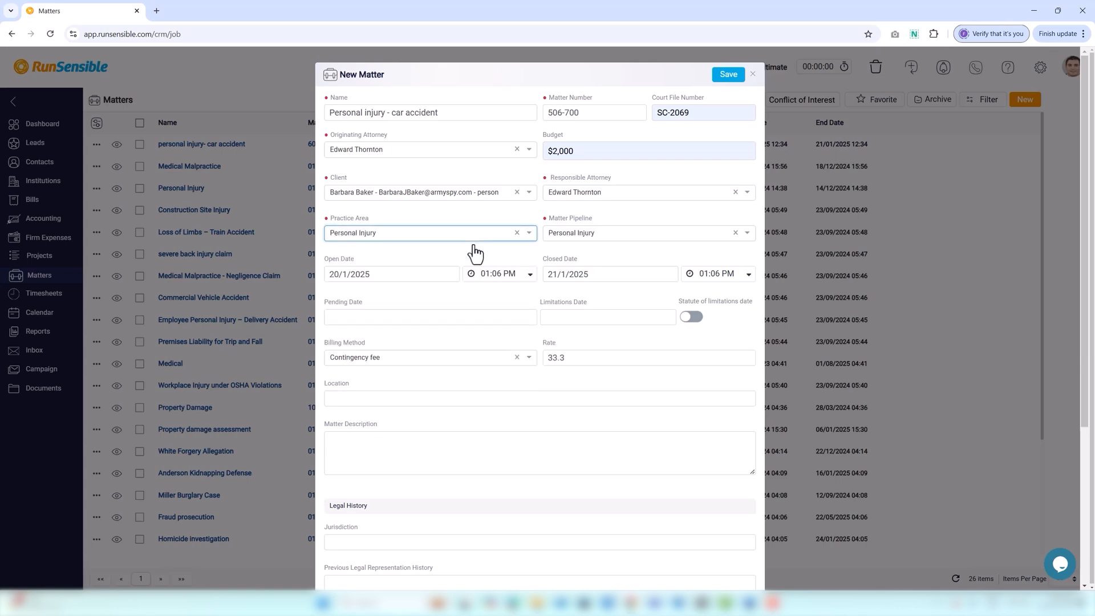
{"action": "left_click", "coordinate": [556, 238]}
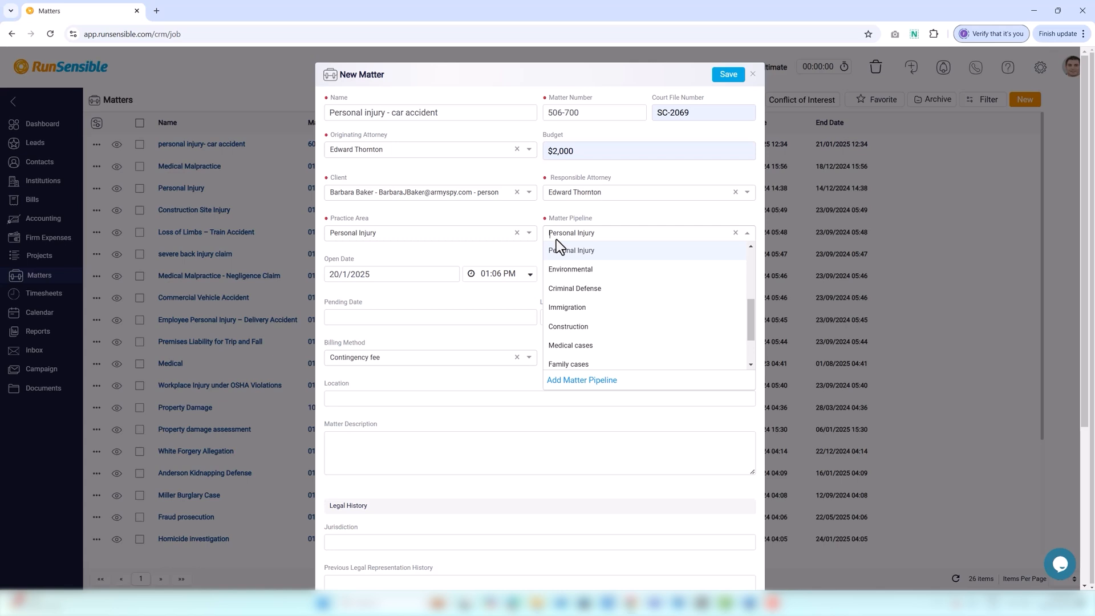
{"action": "left_click", "coordinate": [559, 251]}
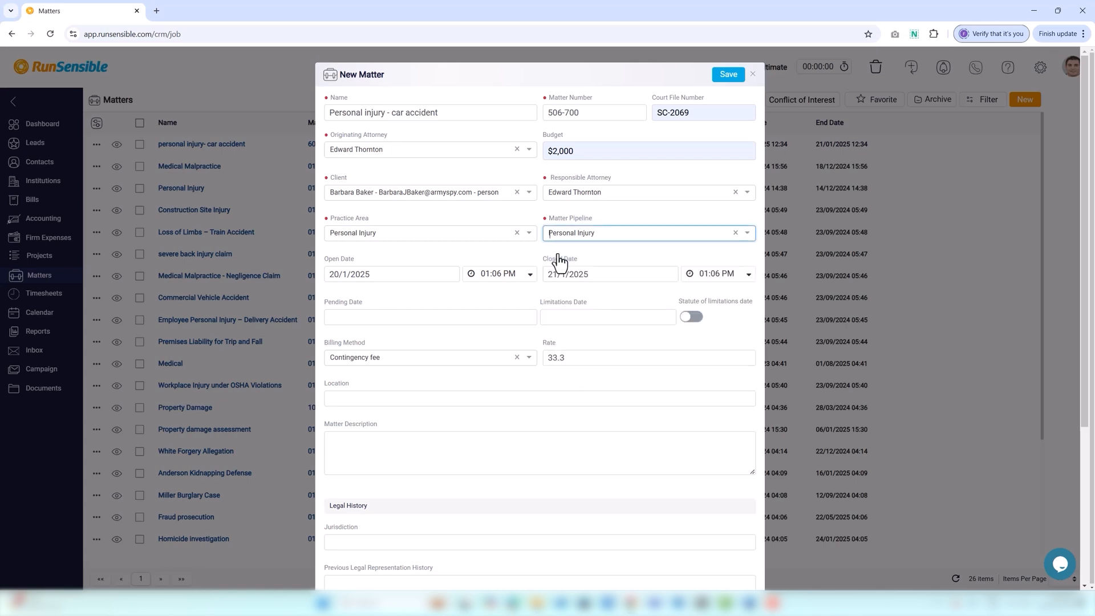
{"action": "left_click", "coordinate": [732, 78]}
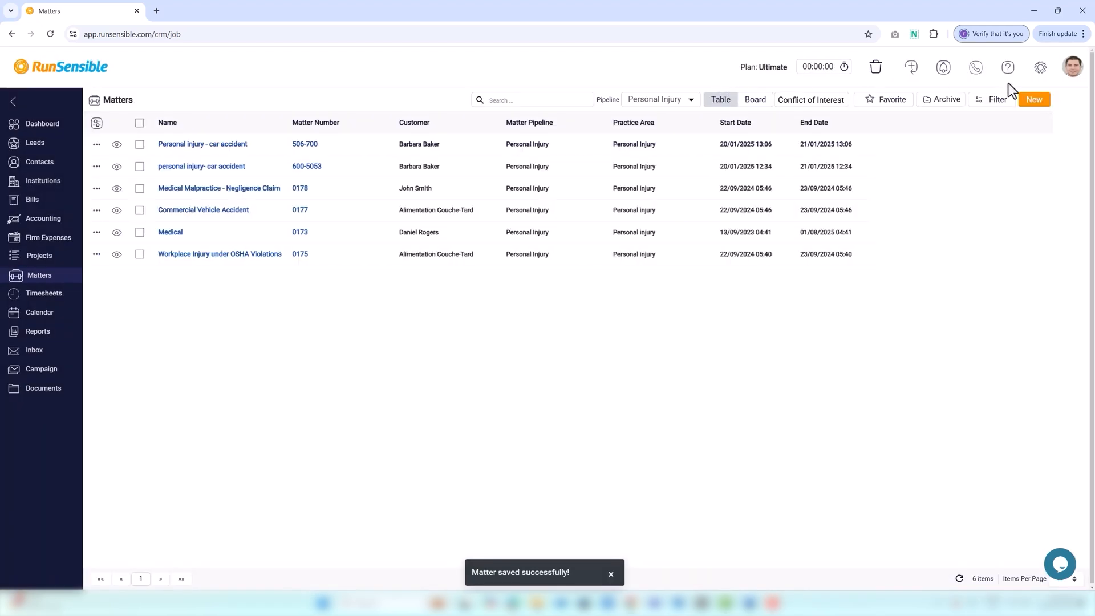
Add a matter pipeline named "personal injury - car accident" in the Matters & Projects settings
{"action": "left_click", "coordinate": [1043, 67]}
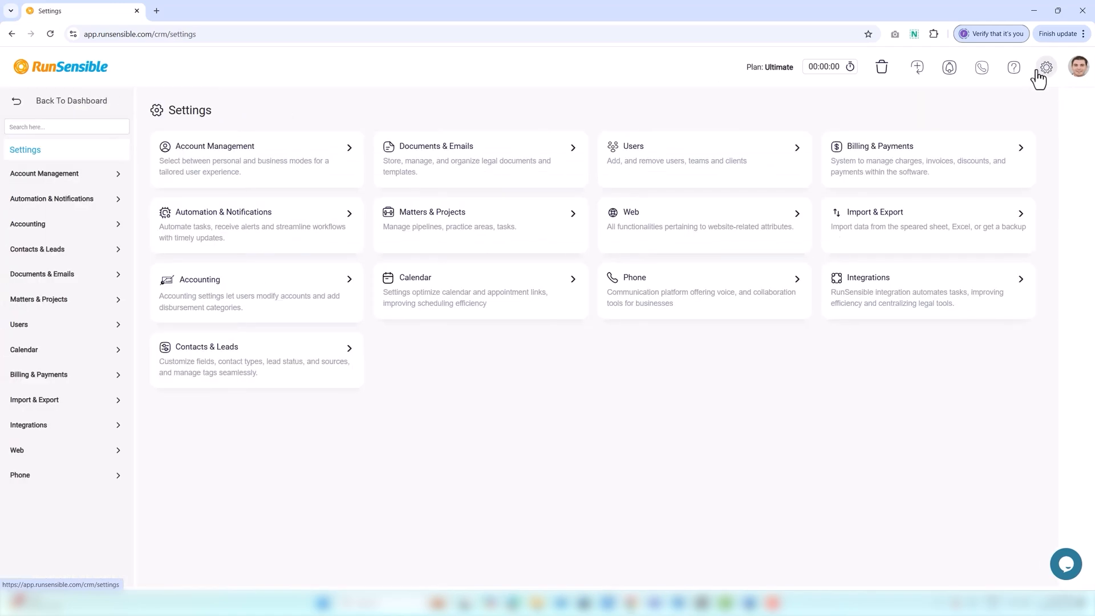
{"action": "left_click", "coordinate": [105, 308]}
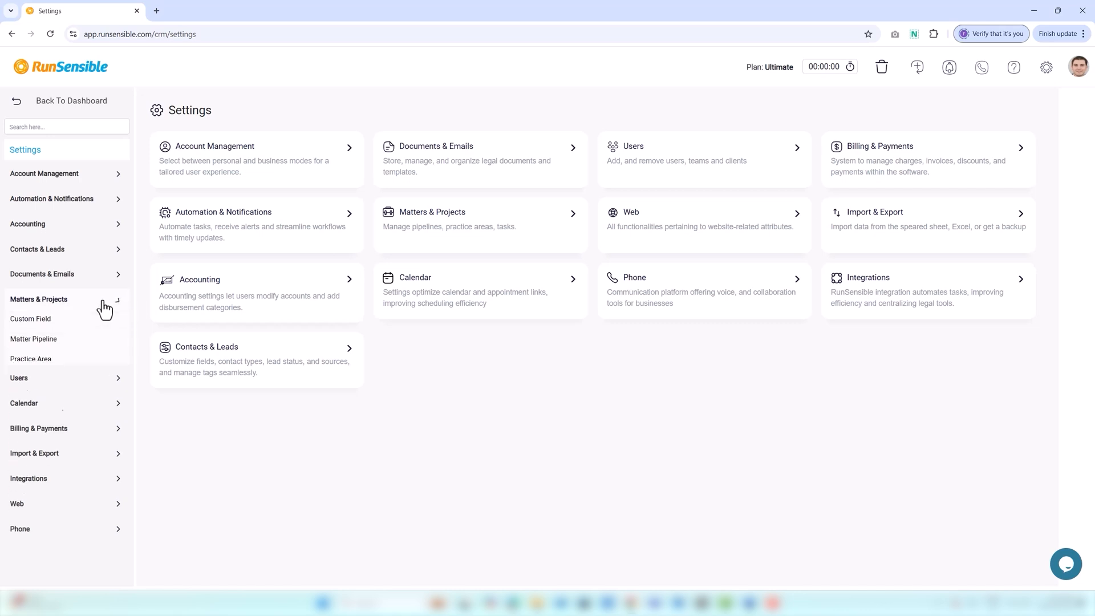
{"action": "left_click", "coordinate": [67, 342]}
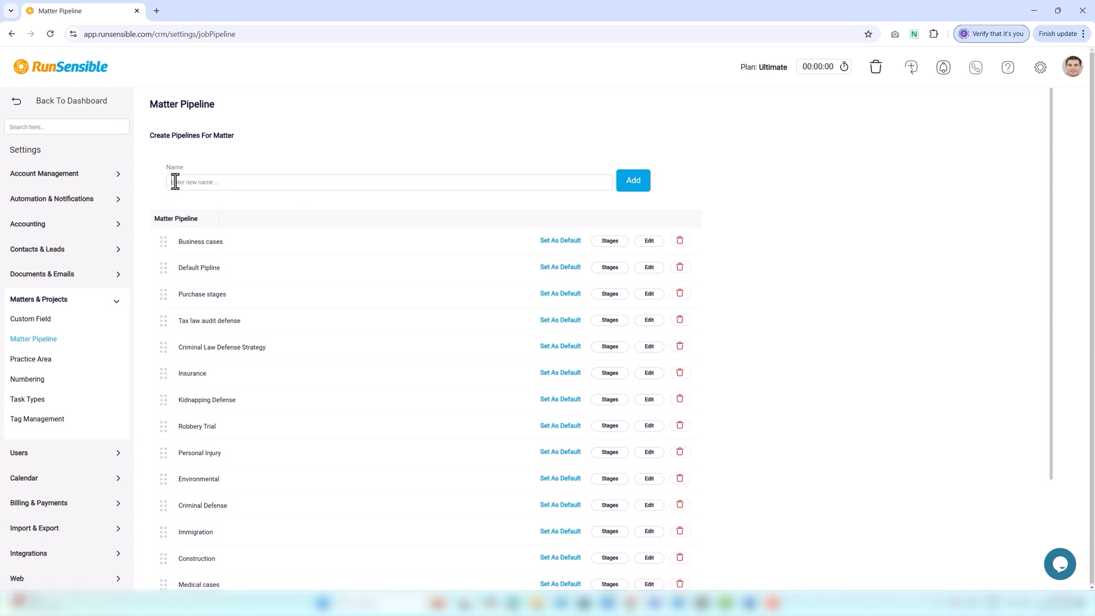
{"action": "left_click", "coordinate": [175, 182]}
{"action": "type", "text": "Pers"}
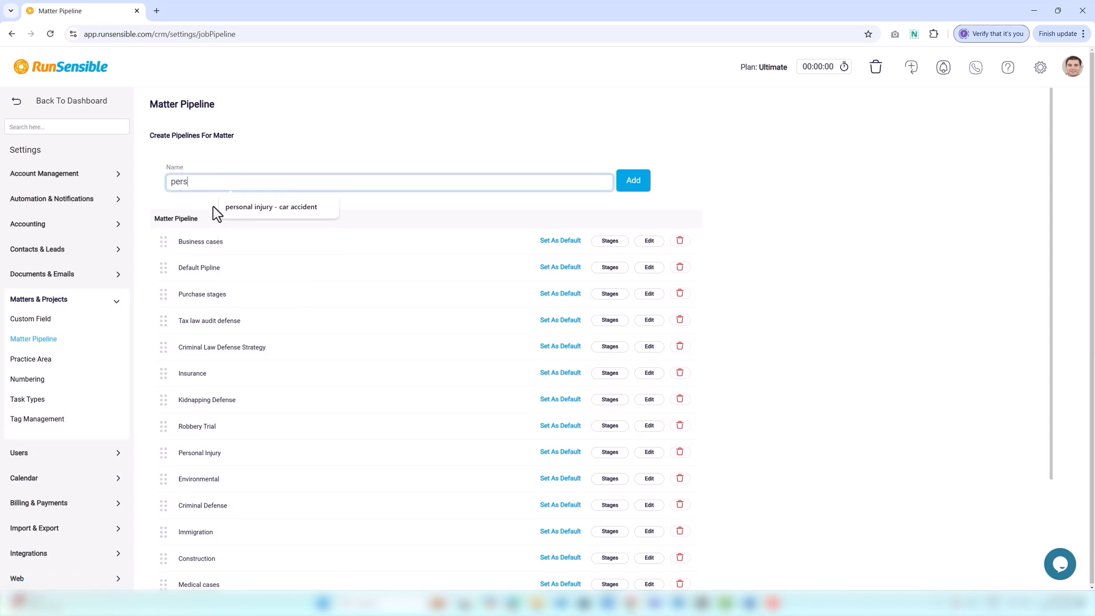
{"action": "left_click", "coordinate": [235, 209]}
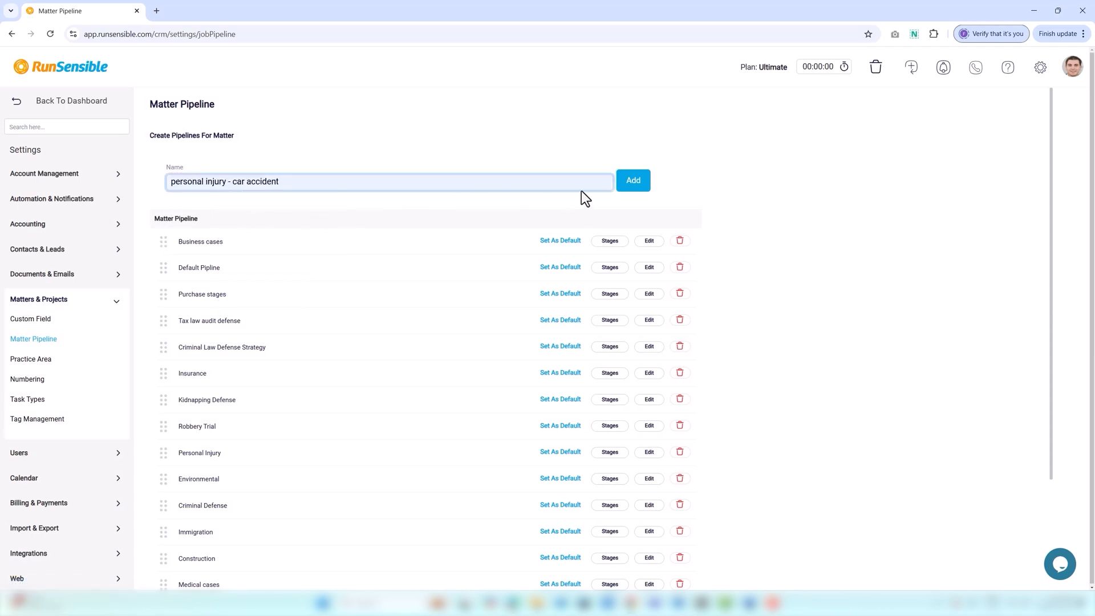
{"action": "left_click", "coordinate": [627, 189]}
Open the stages of the "personal injury - car accident" pipeline and re-save the Closing File stage under the same name
{"action": "scroll", "coordinate": [386, 471], "scroll_direction": "down", "scroll_amount": 3}
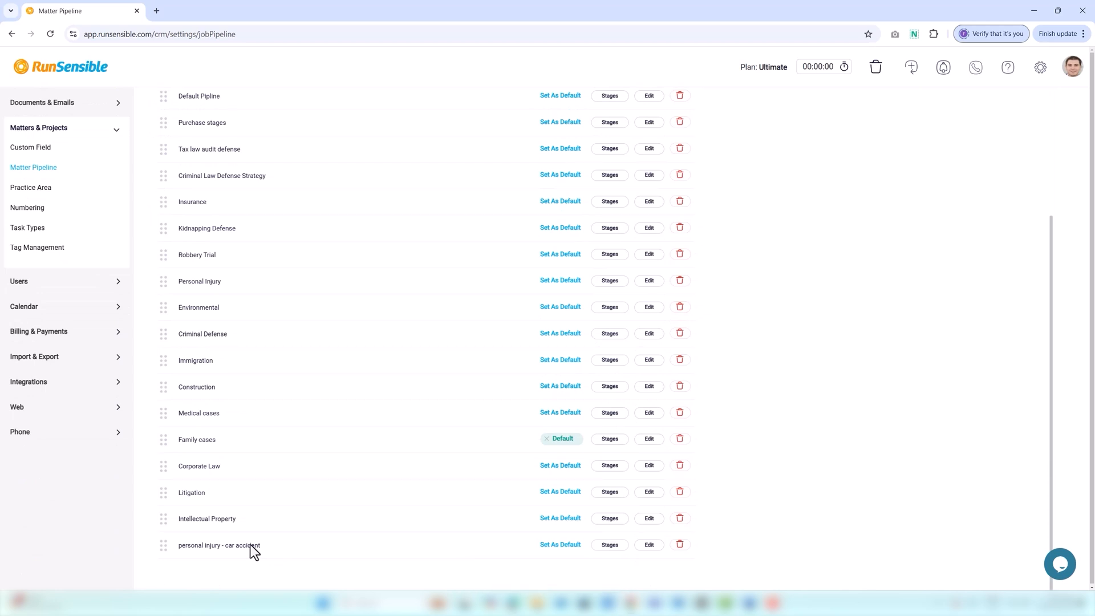
{"action": "left_click", "coordinate": [602, 549]}
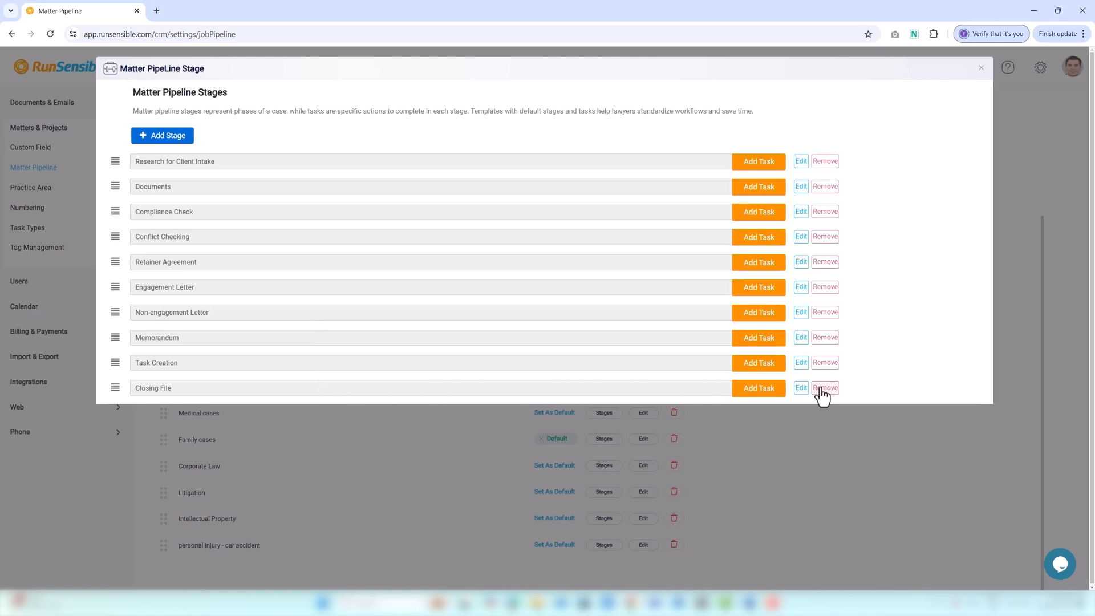
{"action": "left_click", "coordinate": [800, 390]}
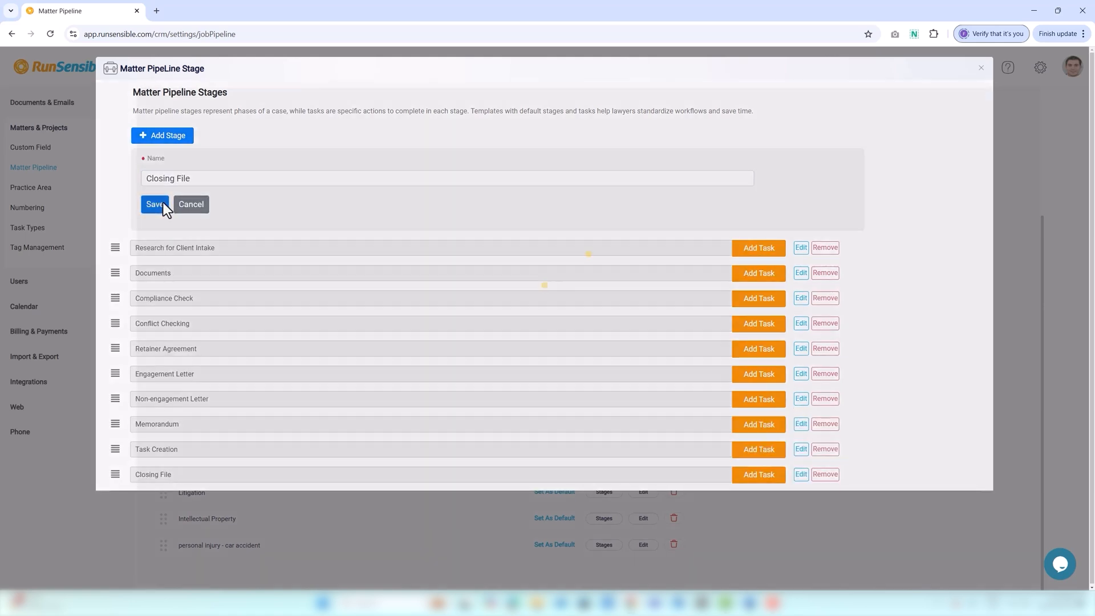
{"action": "left_click", "coordinate": [164, 204]}
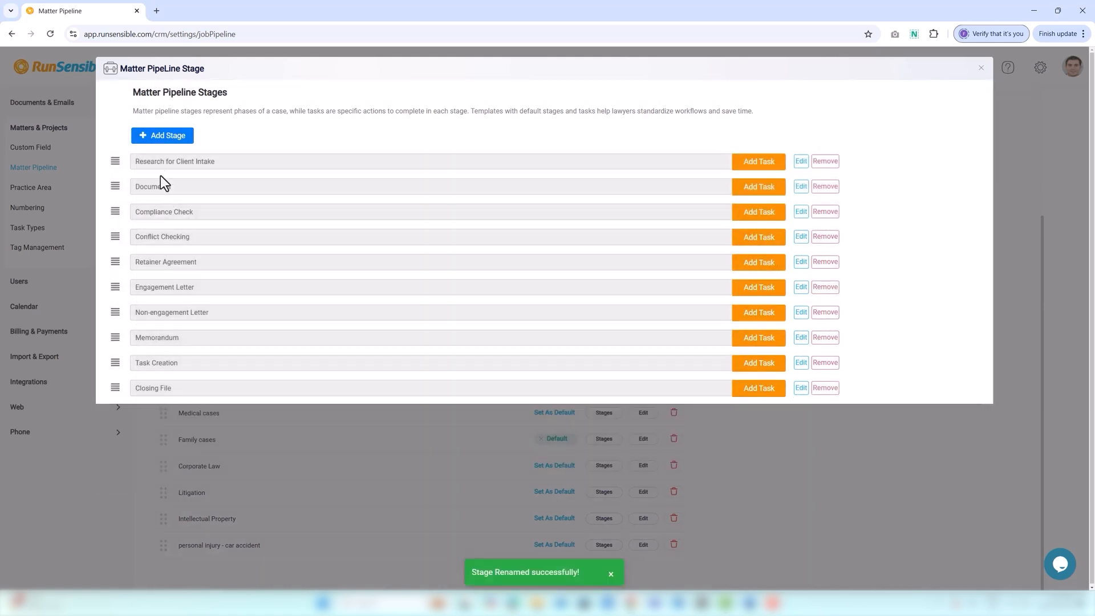
Add a pipeline stage named "review and draft the first documents"
{"action": "left_click", "coordinate": [169, 147]}
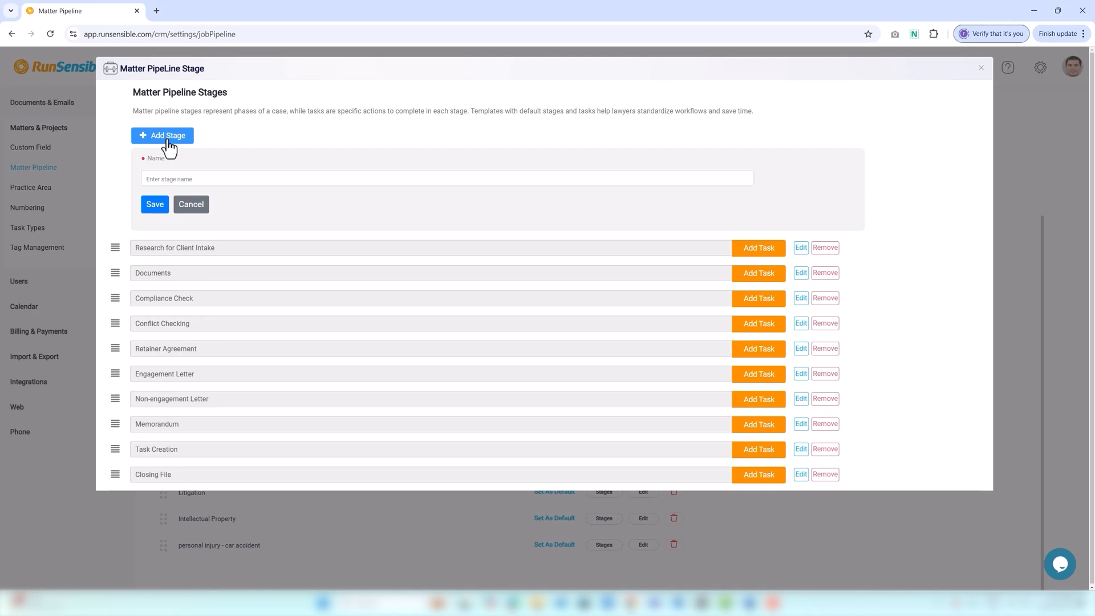
{"action": "left_click", "coordinate": [159, 179]}
{"action": "type", "text": "re"}
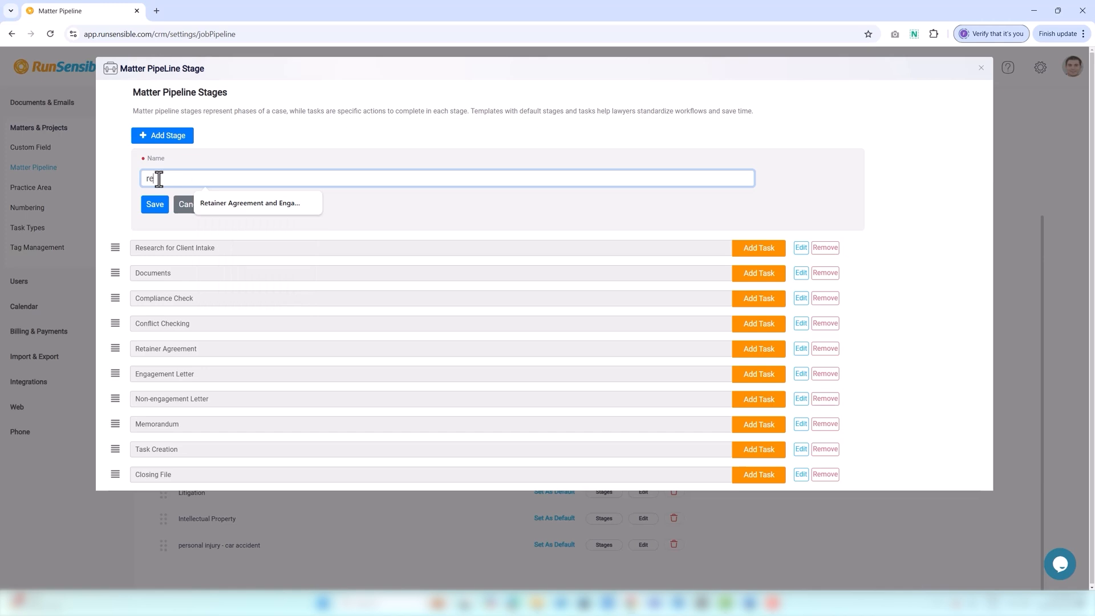
{"action": "type", "text": "view and draft the first docu"}
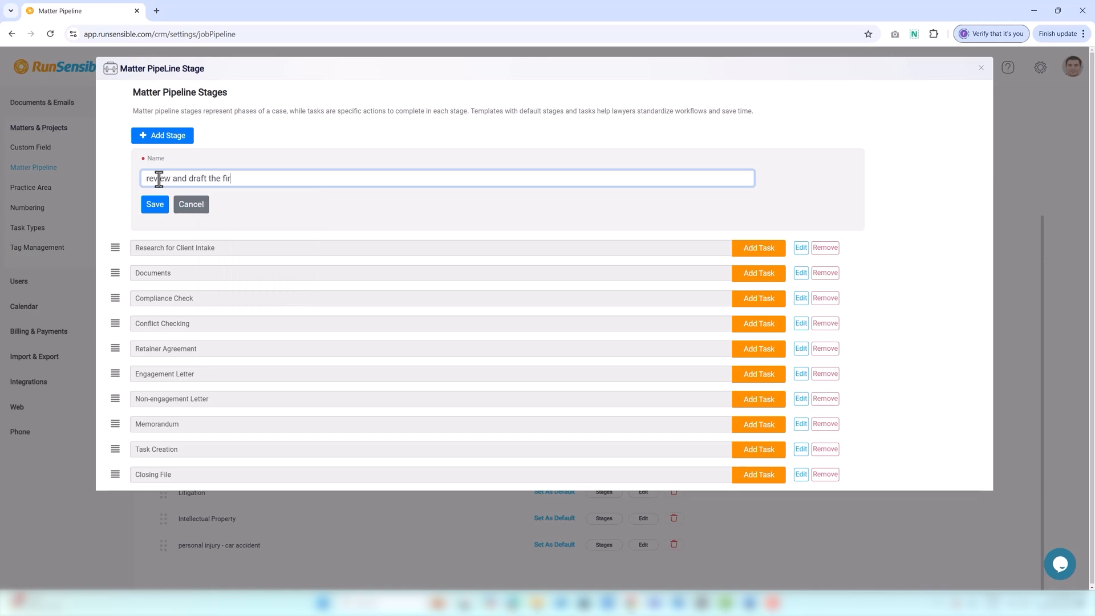
{"action": "type", "text": "ments"}
{"action": "left_click", "coordinate": [144, 209]}
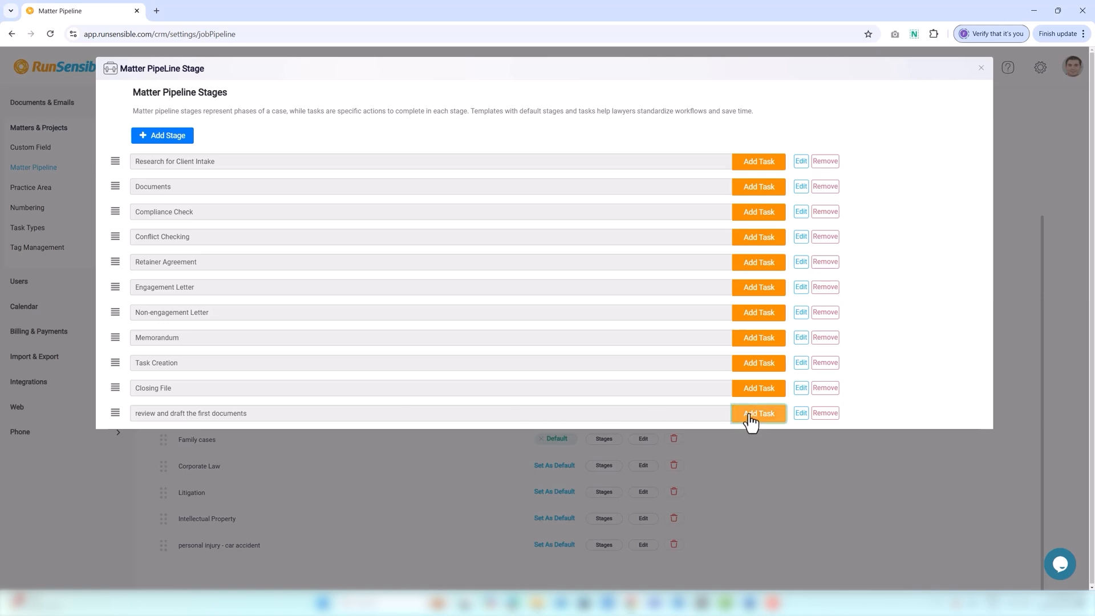
Fill in a task named "draft the previous contracts" under the "review and draft the first documents" stage, with Phone activity and a different assignee
{"action": "left_click", "coordinate": [747, 416]}
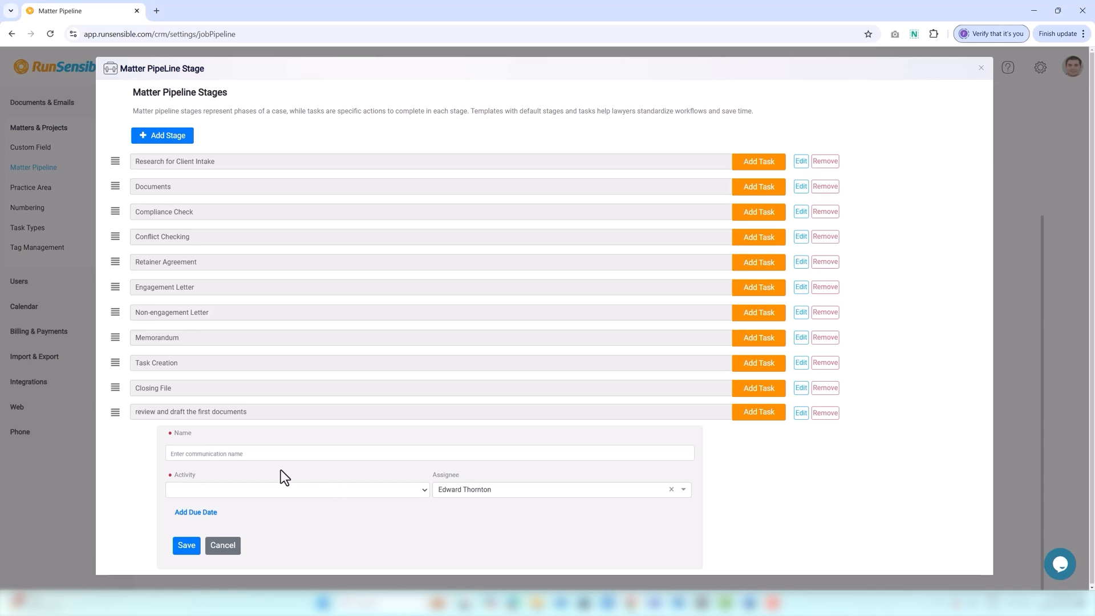
{"action": "left_click", "coordinate": [269, 454]}
{"action": "type", "text": "draft the previous contracts"}
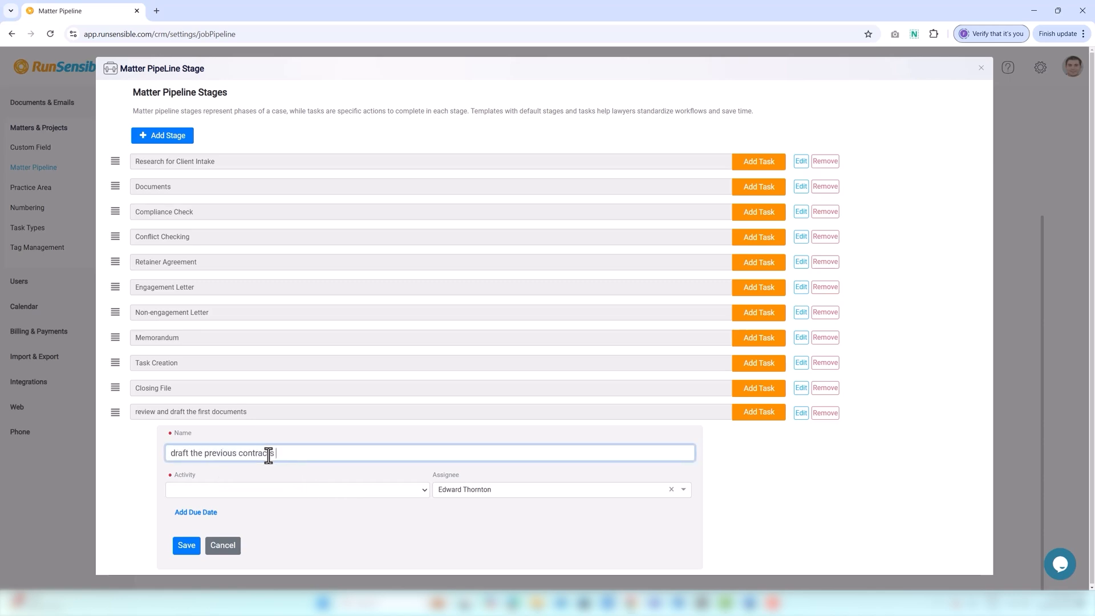
{"action": "left_click", "coordinate": [183, 494]}
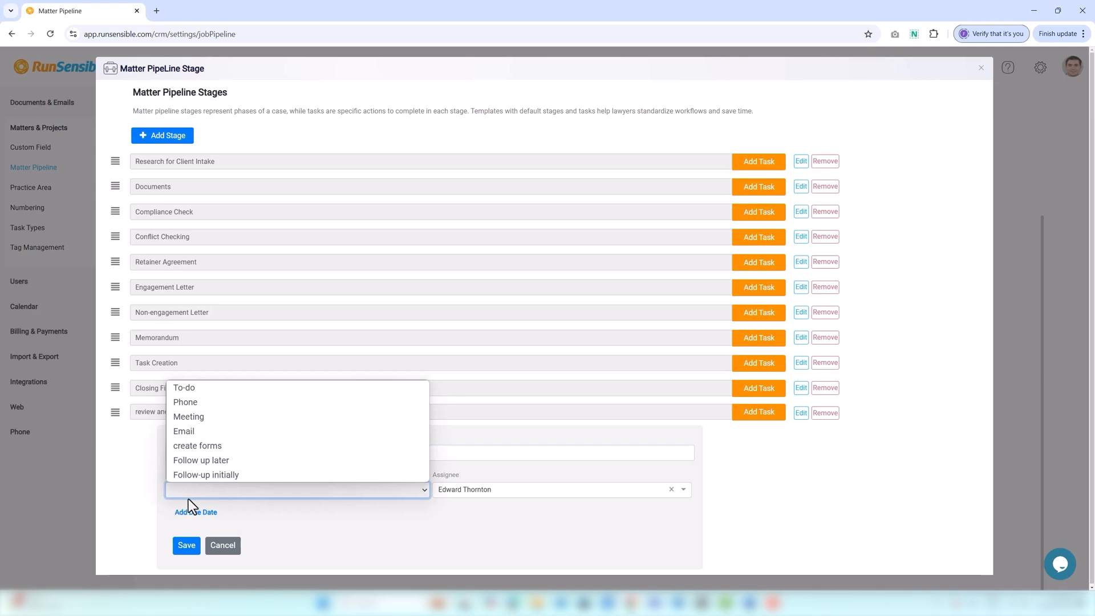
{"action": "left_click", "coordinate": [186, 402]}
{"action": "left_click", "coordinate": [449, 491]}
{"action": "left_click", "coordinate": [452, 526]}
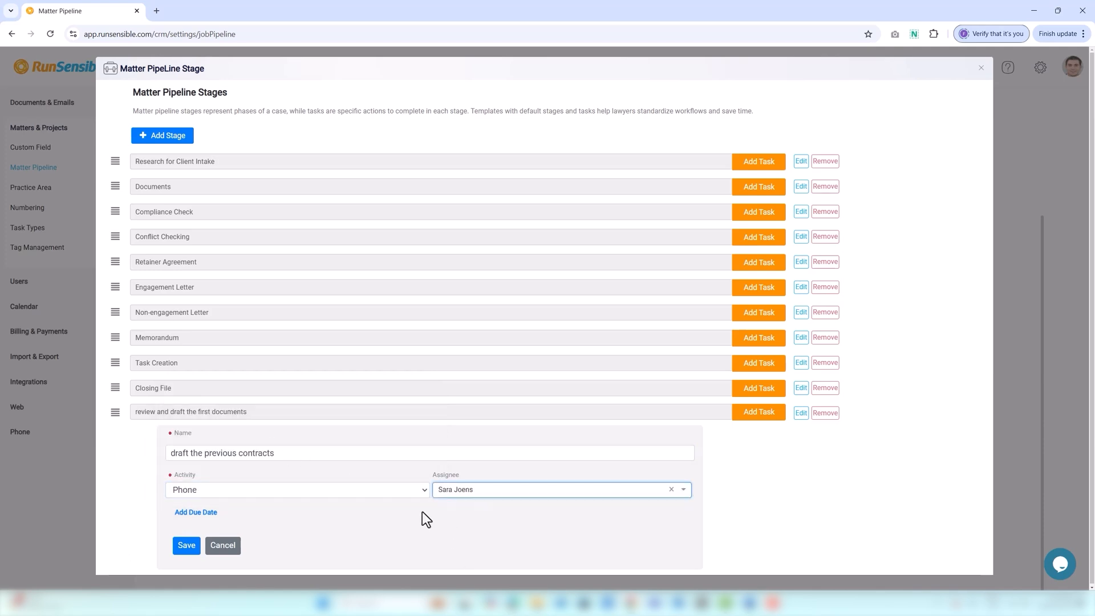
Add a due date of 3 days Before End Date Project to the task and save it
{"action": "left_click", "coordinate": [209, 515]}
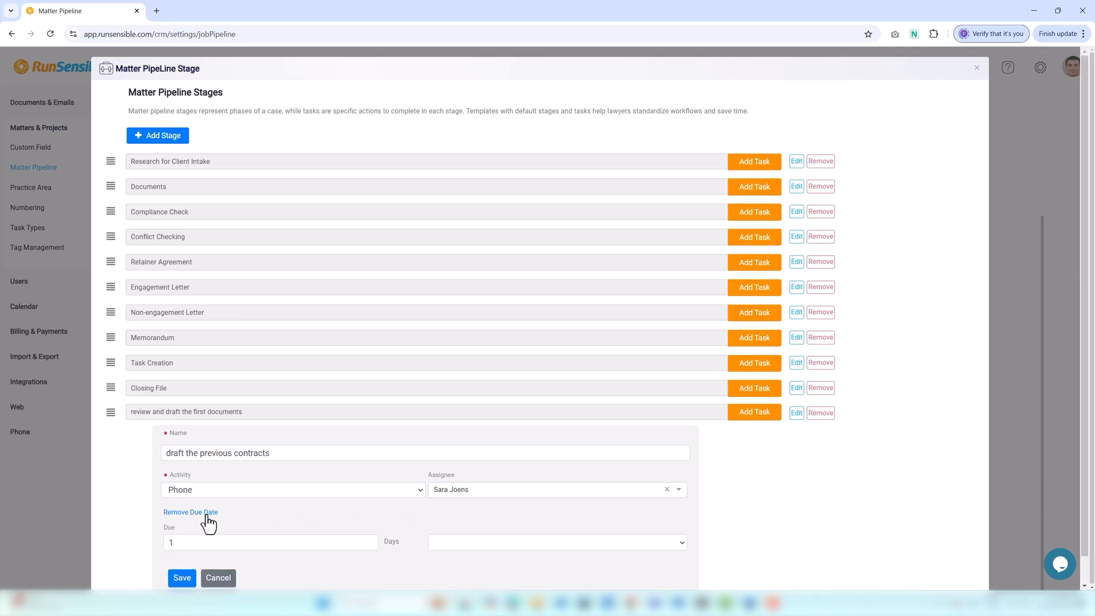
{"action": "left_click", "coordinate": [370, 540]}
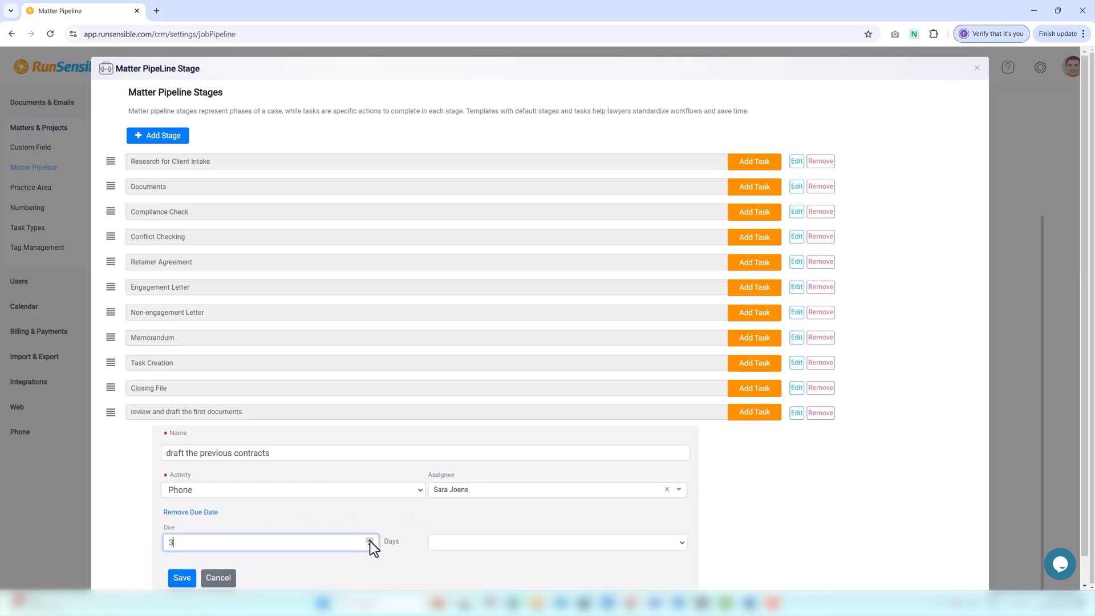
{"action": "left_click", "coordinate": [451, 542]}
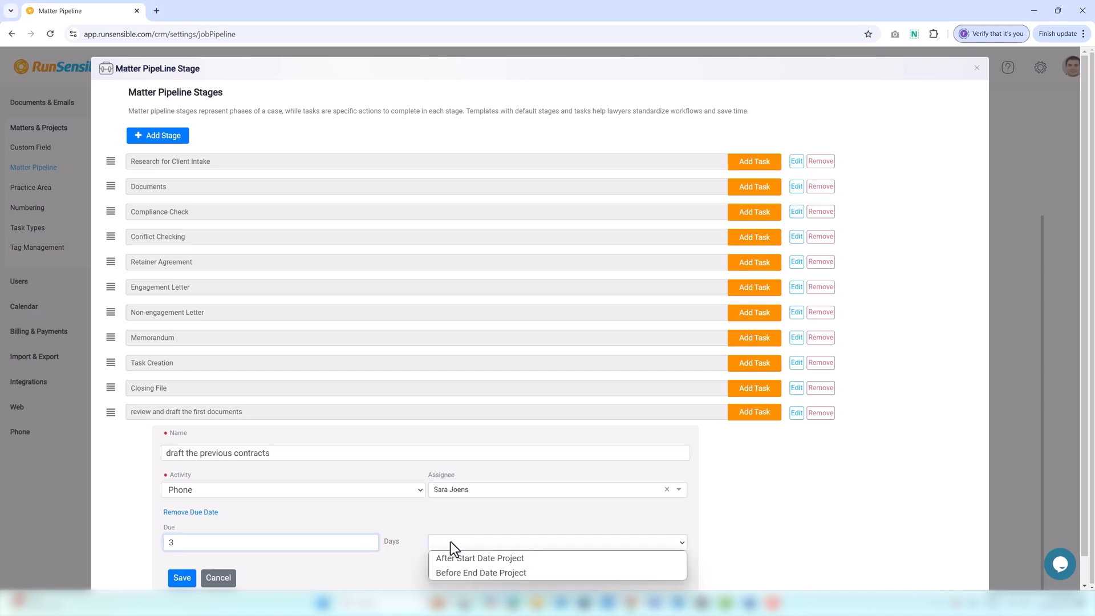
{"action": "left_click", "coordinate": [457, 572]}
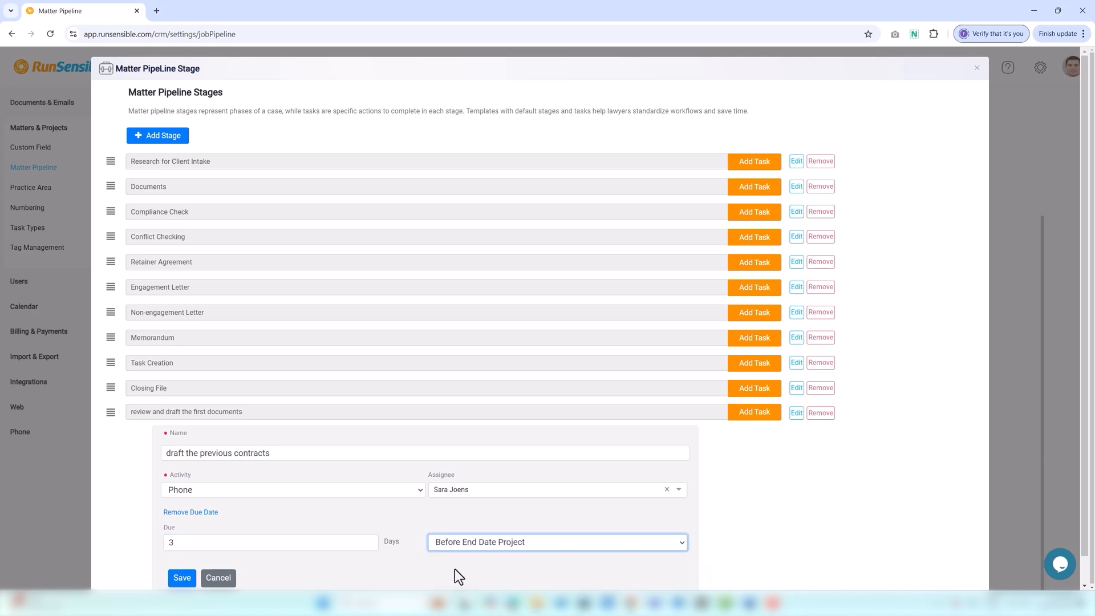
{"action": "left_click", "coordinate": [182, 578]}
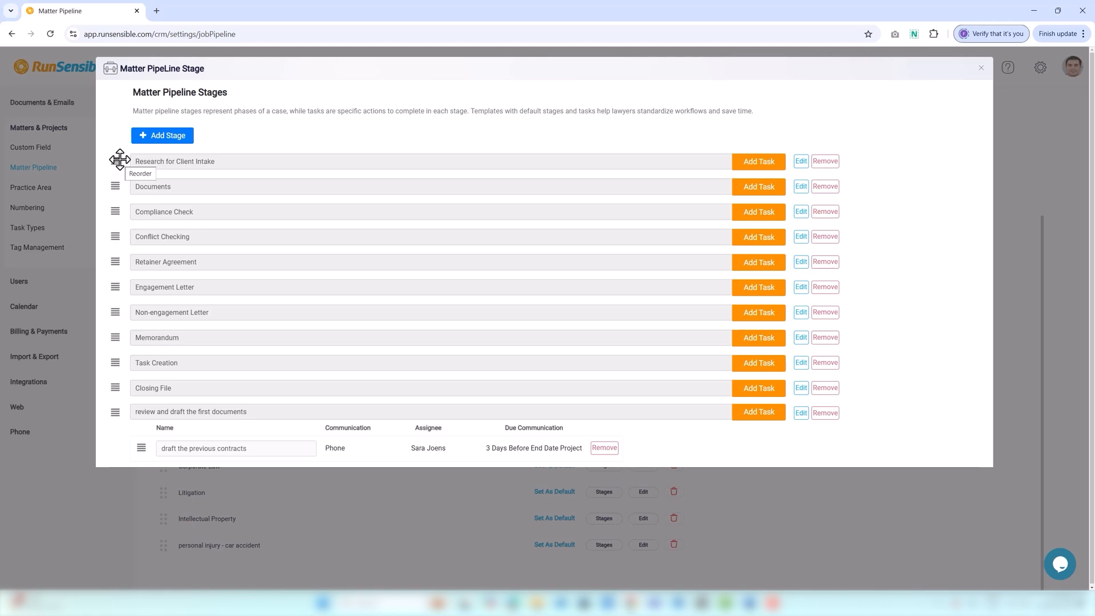
Reorder the pipeline stages, moving Research for Client Intake below Documents and Conflict Checking above Compliance Check
{"action": "left_click_drag", "start_coordinate": [120, 160], "coordinate": [115, 186]}
{"action": "left_click_drag", "start_coordinate": [115, 236], "coordinate": [113, 211]}
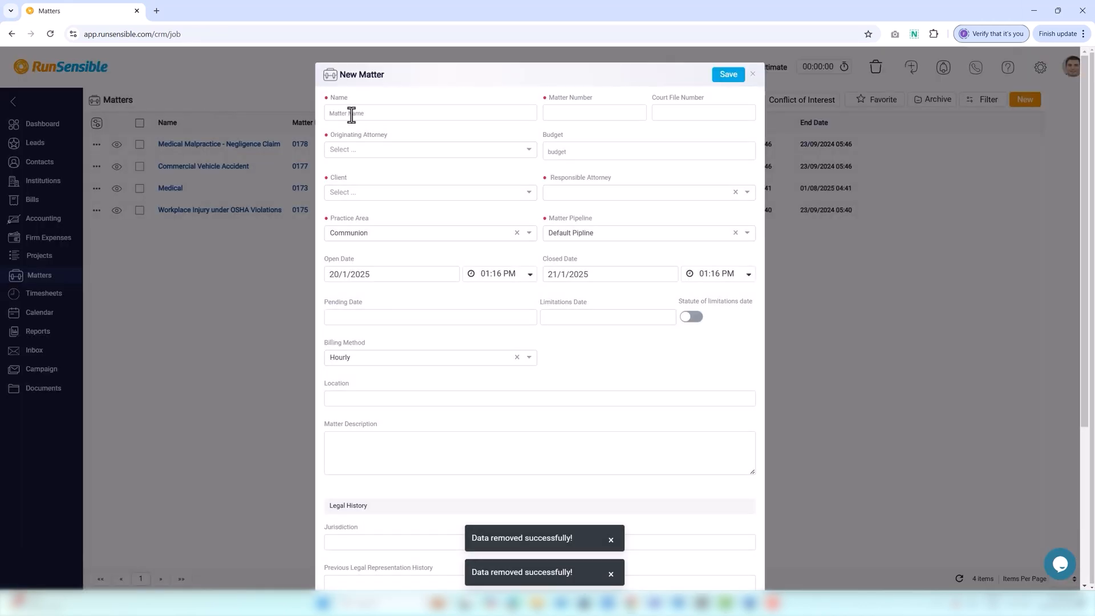
Name the new matter "Personal injury - car accident" and fill in its matter number, court file number and $2,000 budget
{"action": "type", "text": "Personal injury - car accident"}
{"action": "left_click", "coordinate": [593, 113]}
{"action": "left_click", "coordinate": [614, 146]}
{"action": "left_click", "coordinate": [703, 113]}
{"action": "left_click", "coordinate": [696, 142]}
{"action": "left_click", "coordinate": [563, 151]}
{"action": "left_click", "coordinate": [611, 196]}
Choose the matter's client by searching "ba" and set the practice area to Personal Injury
{"action": "left_click", "coordinate": [356, 192]}
{"action": "type", "text": "ba"}
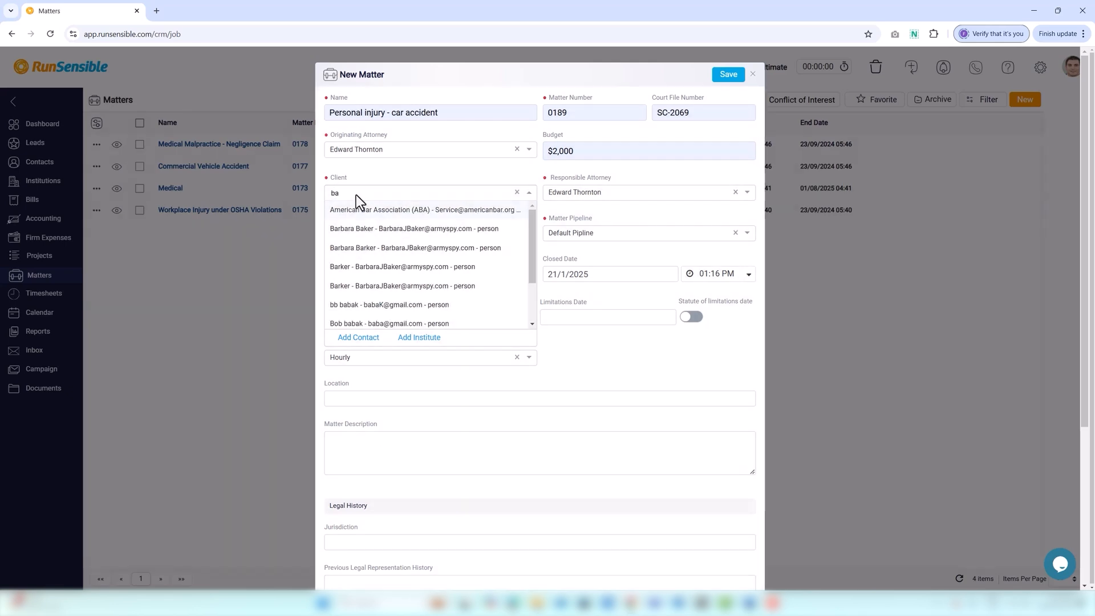
{"action": "left_click", "coordinate": [355, 224]}
{"action": "left_click", "coordinate": [358, 232]}
{"action": "type", "text": "per"}
{"action": "key", "text": "Return"}
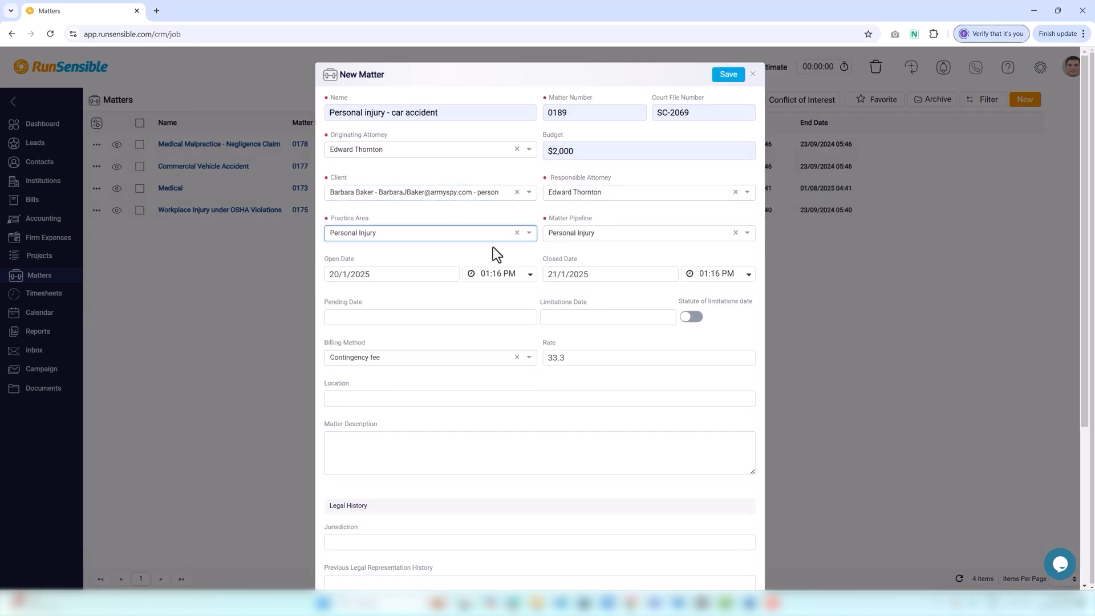
Set the matter's open date to 20/1/2025 and its closed date to 31/1/2025
{"action": "left_click", "coordinate": [323, 259]}
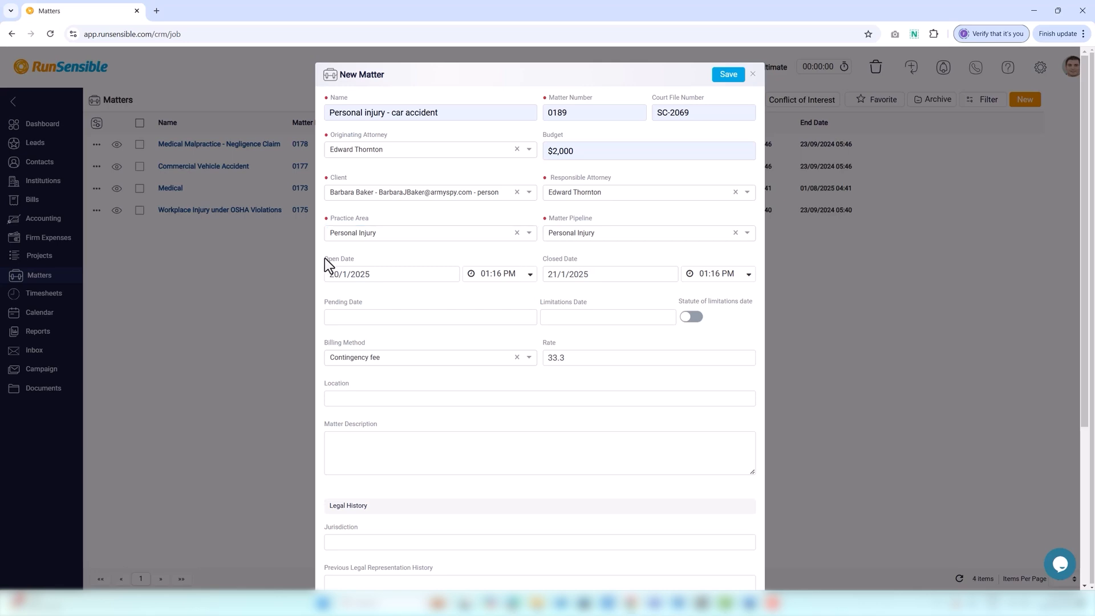
{"action": "left_click", "coordinate": [329, 274]}
{"action": "left_click", "coordinate": [335, 386]}
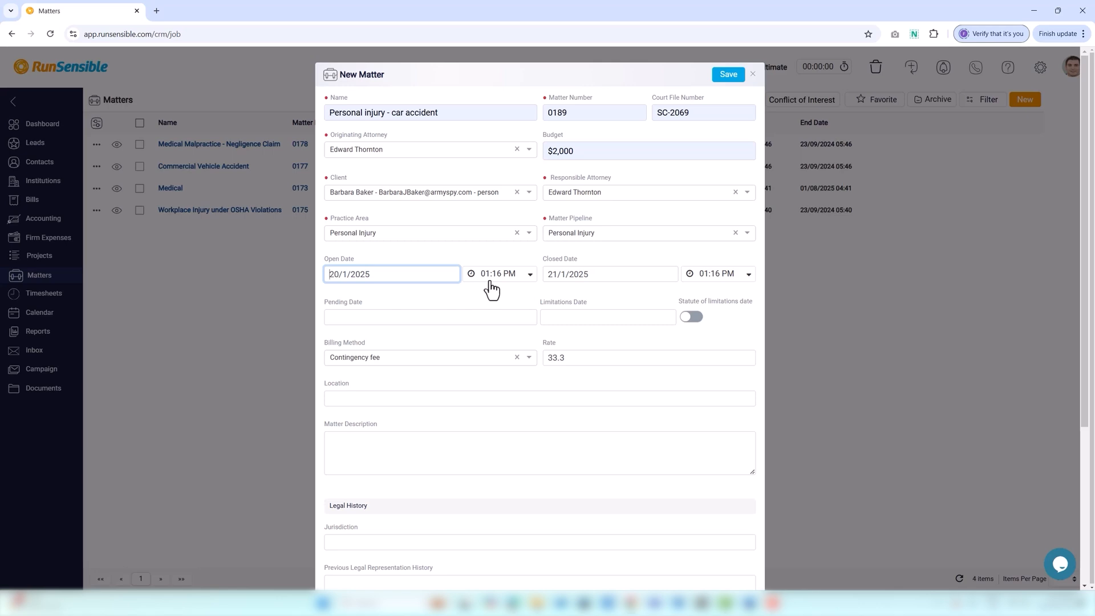
{"action": "left_click", "coordinate": [548, 275]}
{"action": "left_click", "coordinate": [630, 409]}
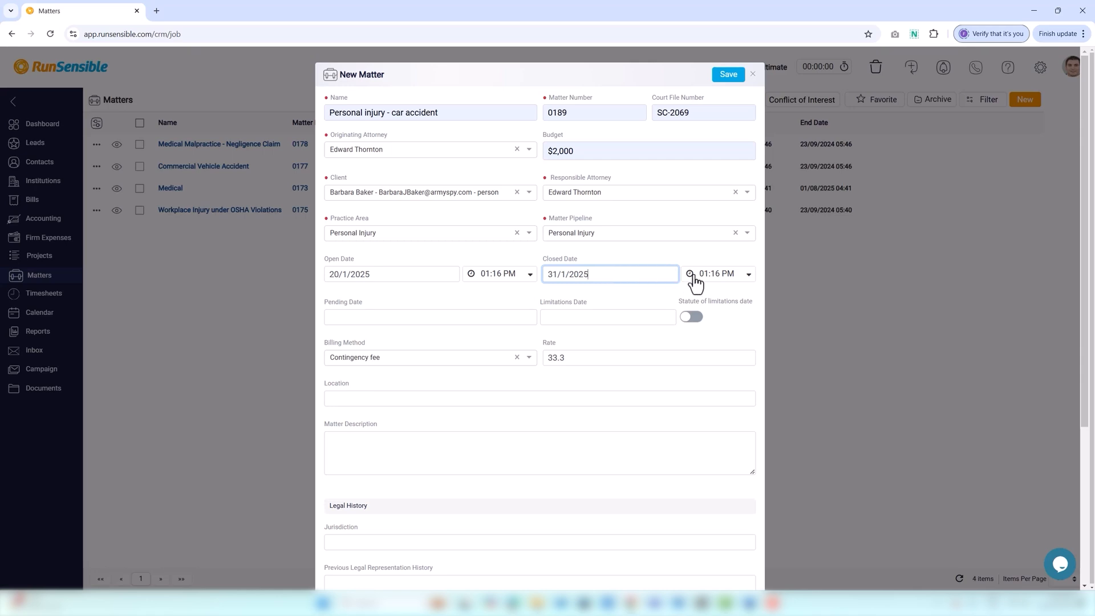
Set the pending date to 25/1/2025 and the limitations date to 31/3/2025 with the statute of limitations option enabled
{"action": "left_click", "coordinate": [491, 321]}
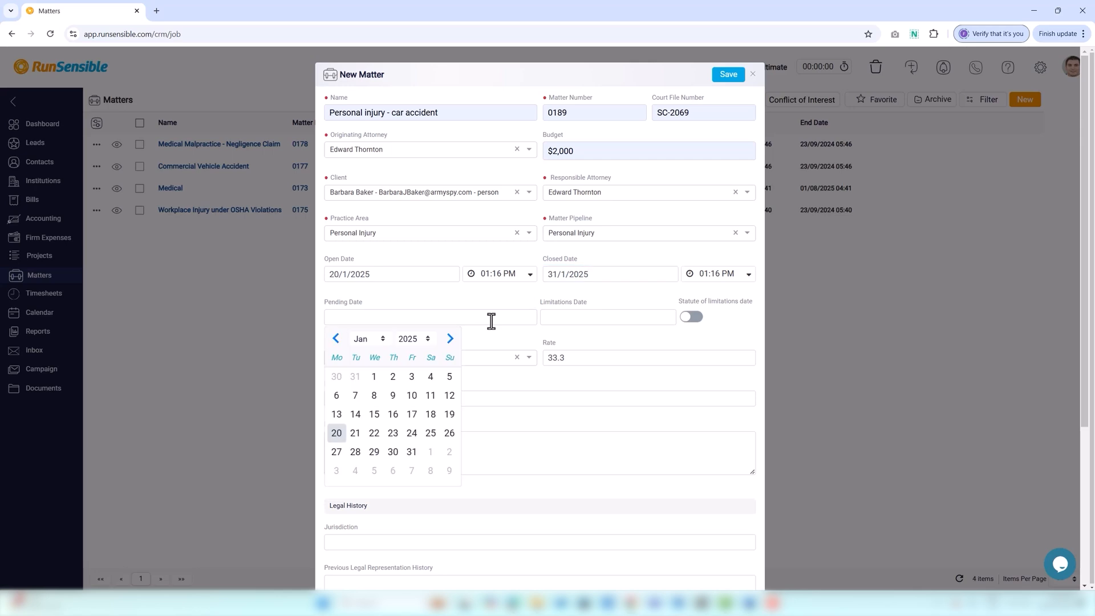
{"action": "left_click", "coordinate": [431, 433]}
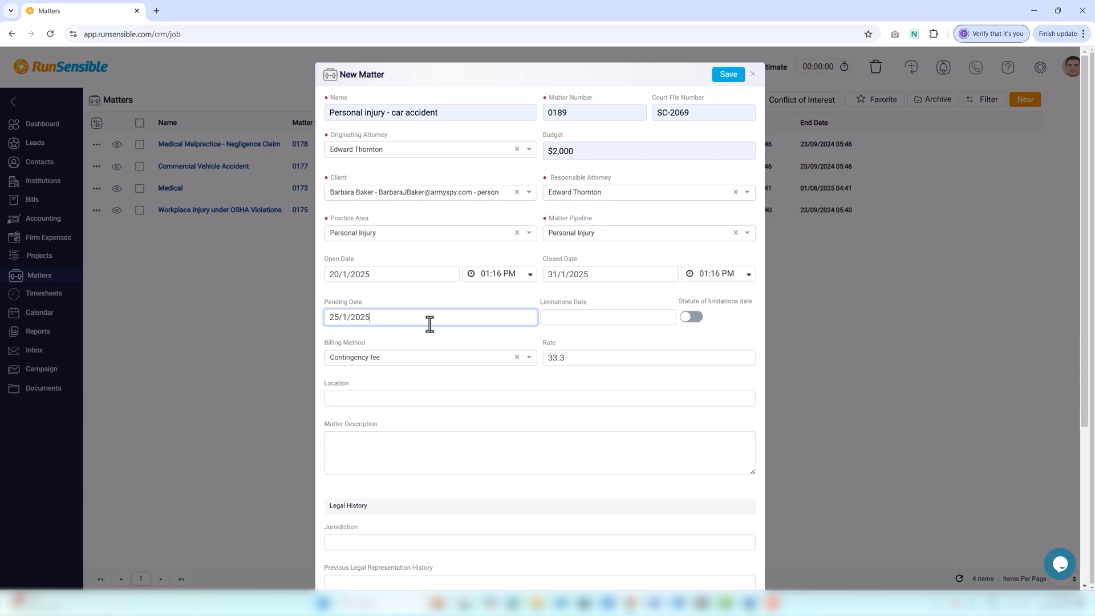
{"action": "left_click", "coordinate": [560, 321]}
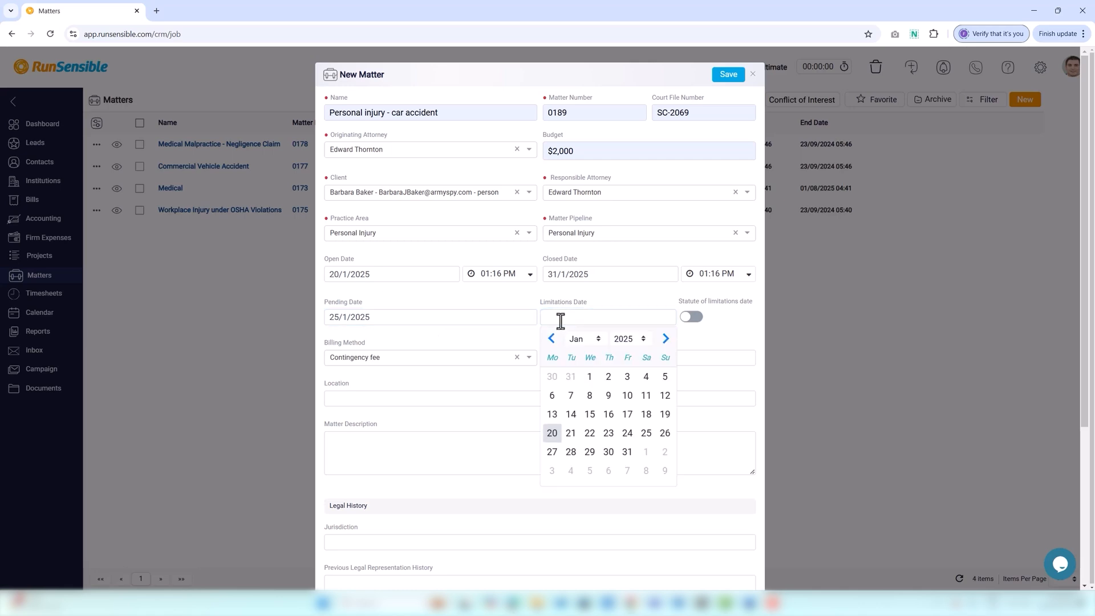
{"action": "left_click", "coordinate": [597, 339]}
{"action": "left_click", "coordinate": [588, 380]}
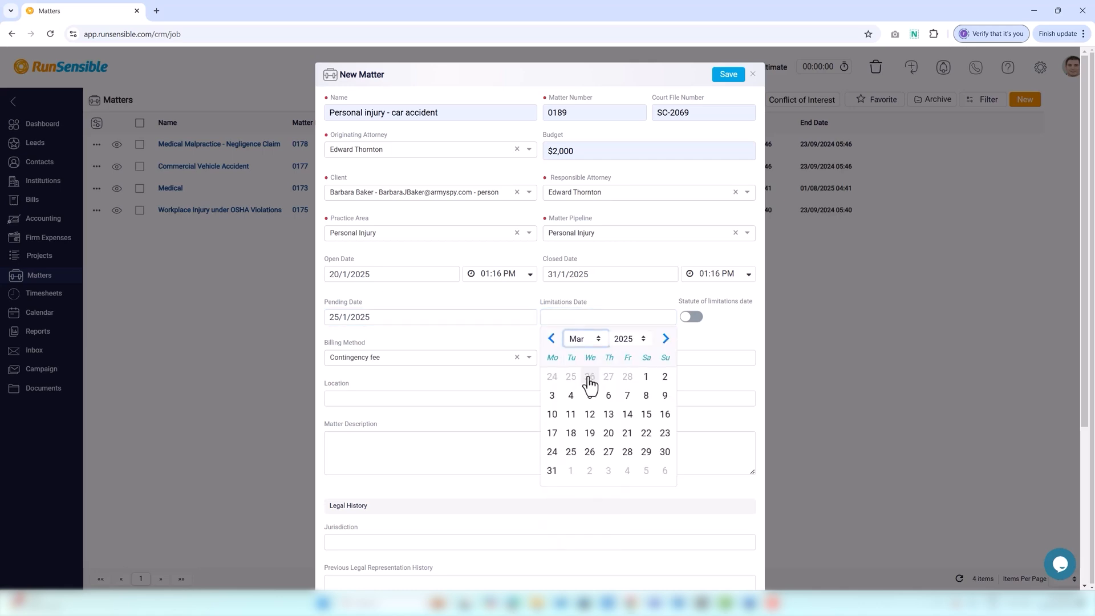
{"action": "left_click", "coordinate": [551, 472]}
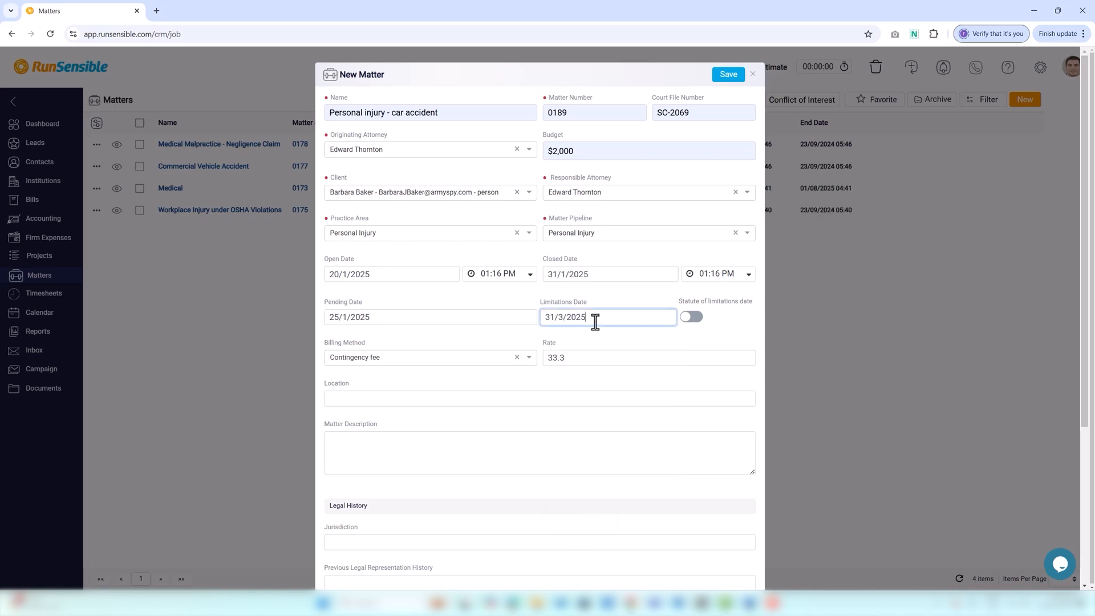
{"action": "left_click", "coordinate": [692, 317]}
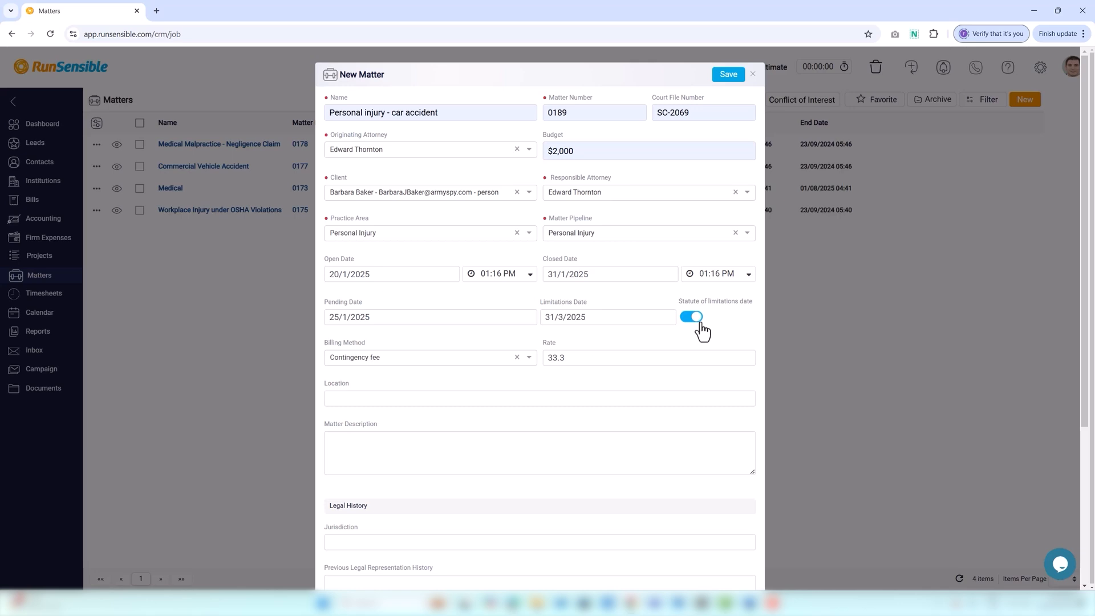
Change the matter's billing method to Flat rate with an amount of 41
{"action": "left_click", "coordinate": [434, 358]}
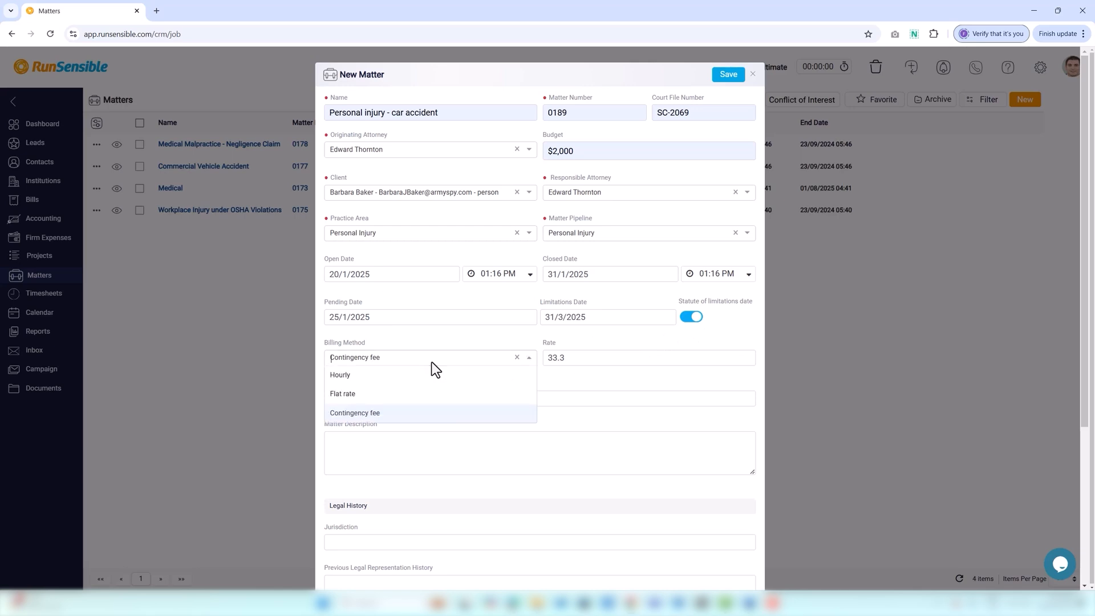
{"action": "left_click", "coordinate": [421, 399]}
{"action": "left_click", "coordinate": [569, 359]}
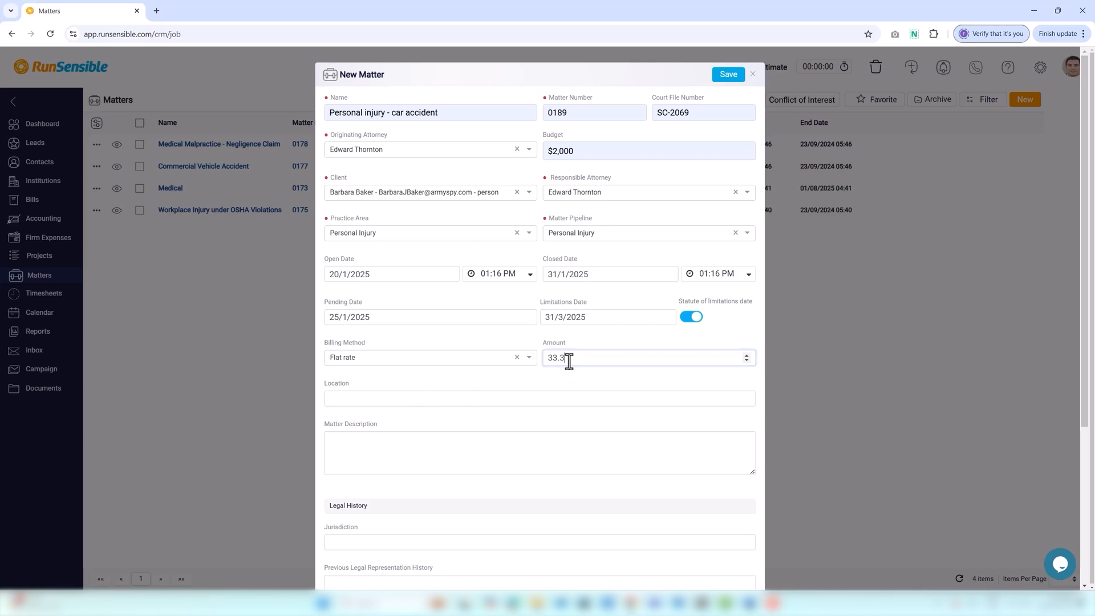
{"action": "left_click", "coordinate": [746, 355]}
{"action": "left_click", "coordinate": [746, 356]}
{"action": "left_click", "coordinate": [746, 355]}
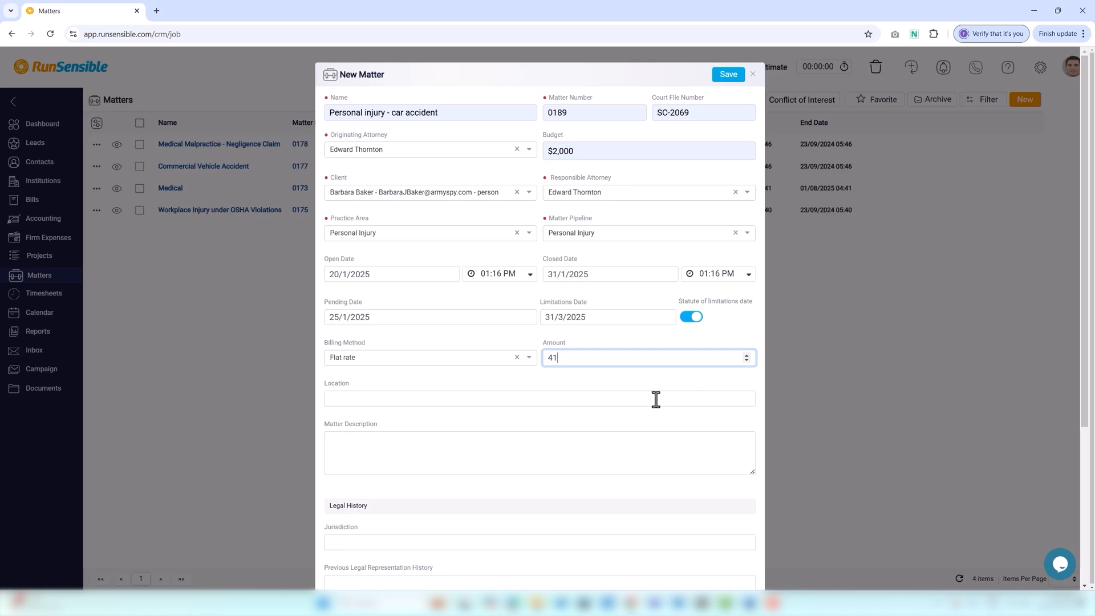
Enter Toronto as the location and "This matter is necessary to follow-up each day." as the matter description
{"action": "left_click", "coordinate": [659, 400]}
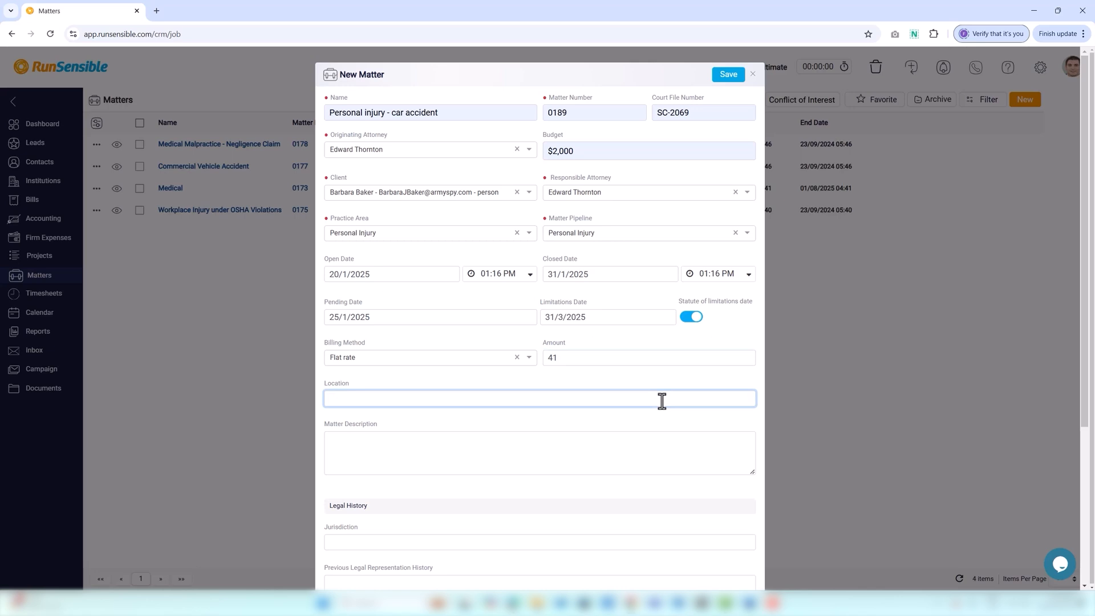
{"action": "type", "text": "Toronto"}
{"action": "left_click", "coordinate": [582, 447]}
{"action": "type", "text": "This matter is necessary f"}
{"action": "key", "text": "BackSpace"}
{"action": "type", "text": "to follow-up each day"}
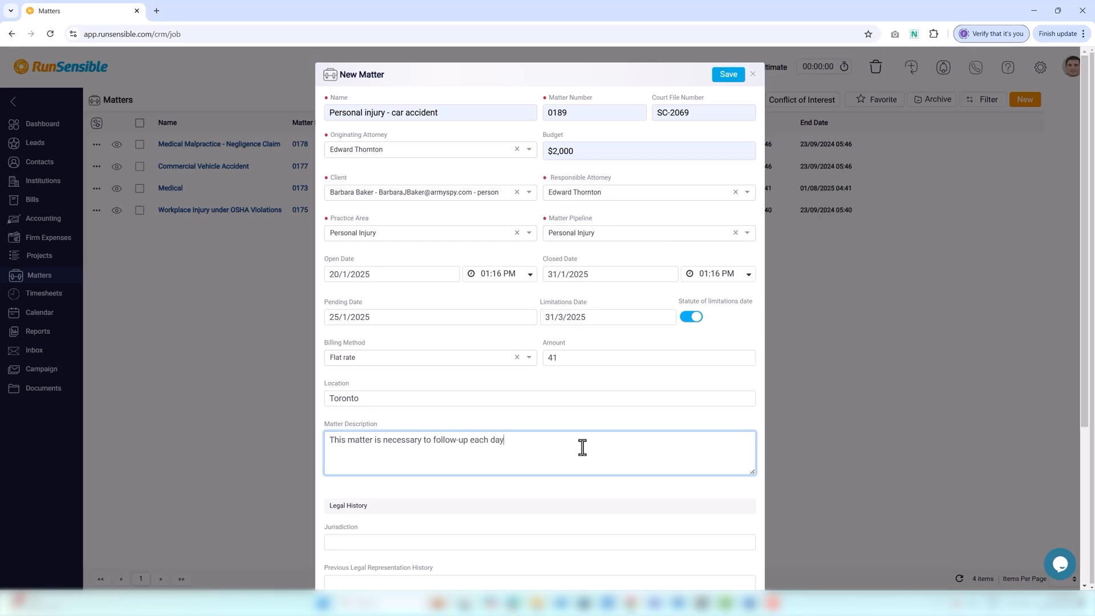
{"action": "type", "text": "."}
Enter "Ontario - Canada" as the jurisdiction in the matter's legal history
{"action": "scroll", "coordinate": [583, 448], "scroll_direction": "down", "scroll_amount": 3}
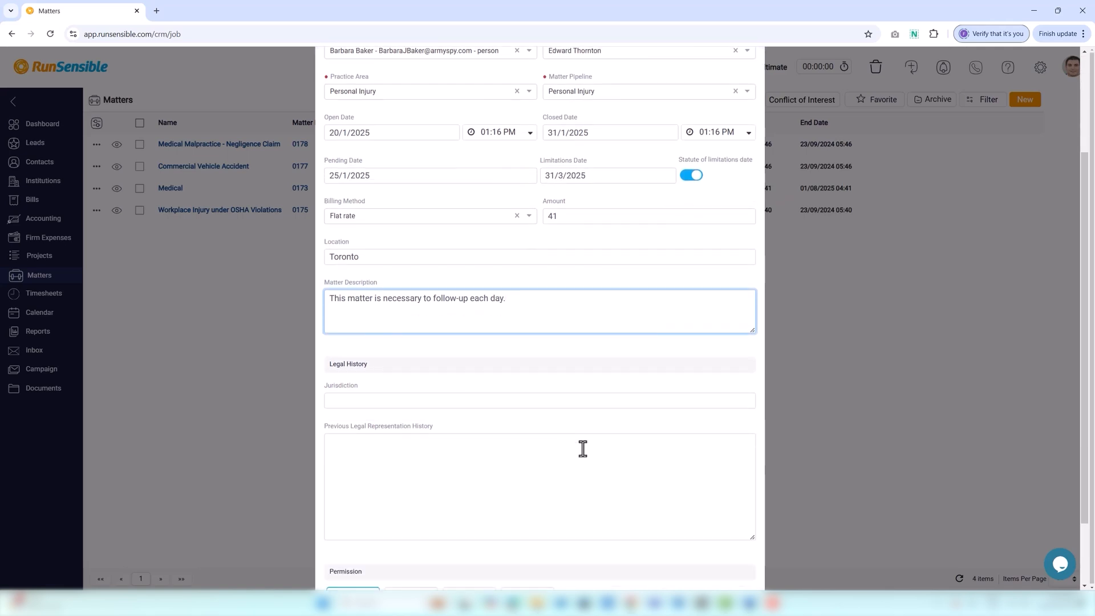
{"action": "left_click", "coordinate": [549, 384]}
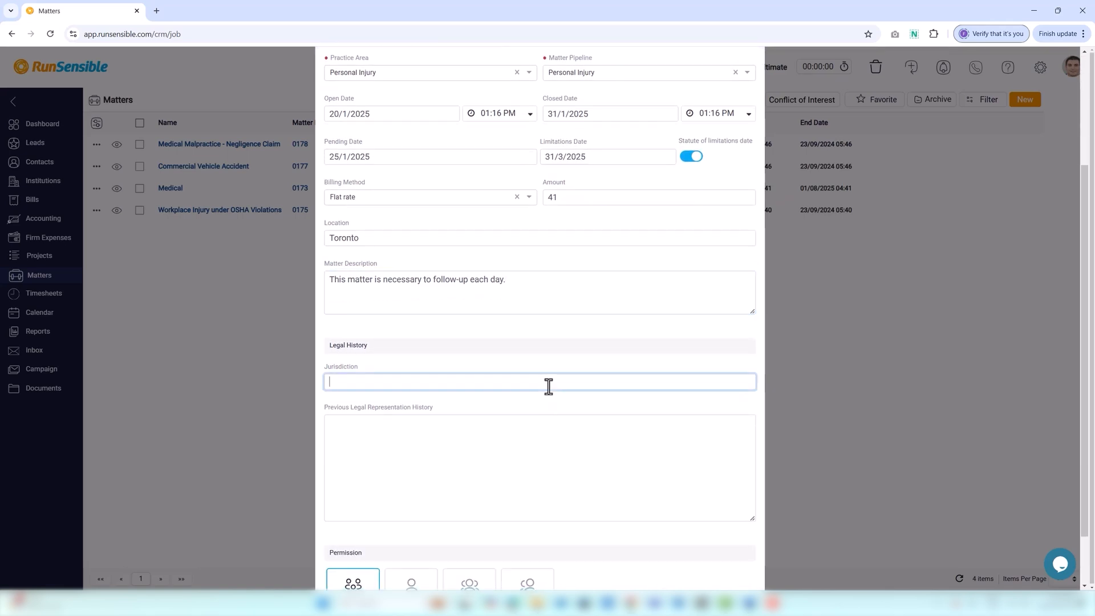
{"action": "type", "text": "Ontar"}
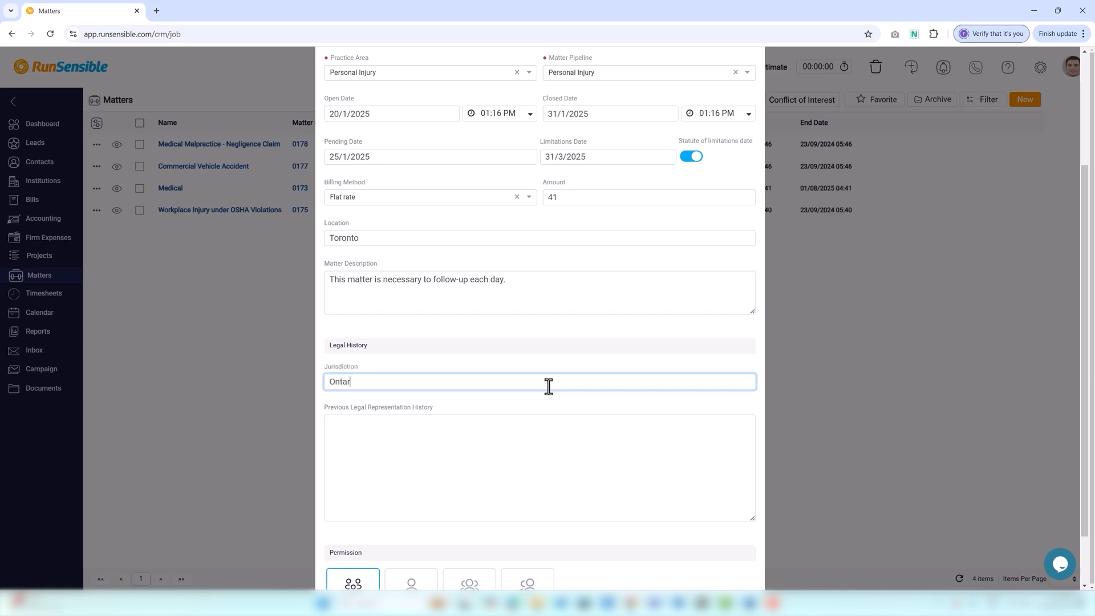
{"action": "type", "text": "io - Canada"}
{"action": "left_click", "coordinate": [483, 450]}
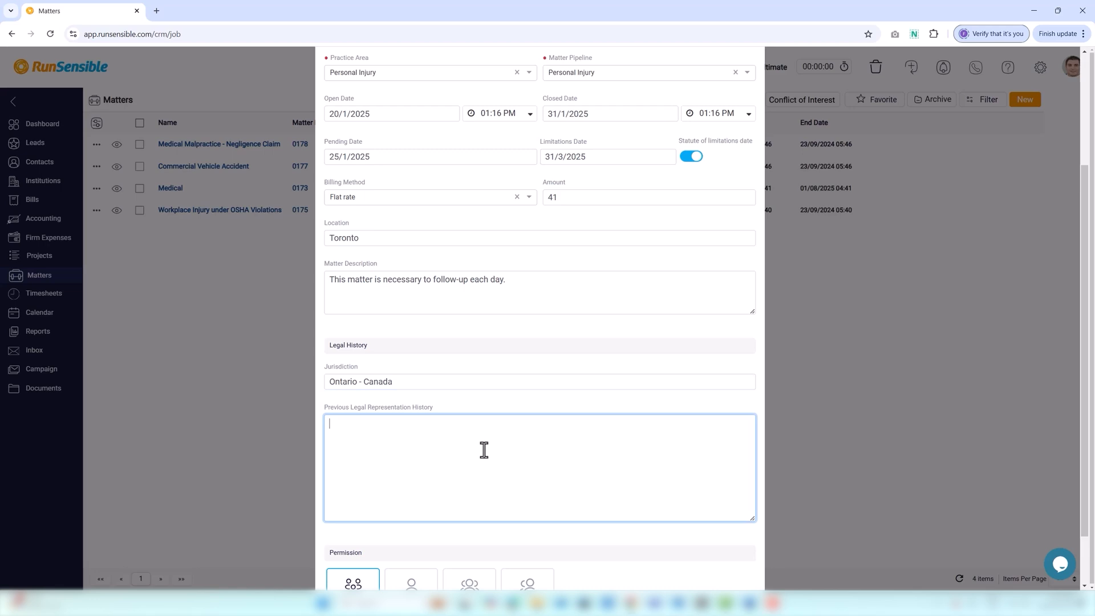
Try the Handler permission and the Team permission with Legal Advisors as the chosen team for the new matter
{"action": "scroll", "coordinate": [484, 450], "scroll_direction": "down", "scroll_amount": 2}
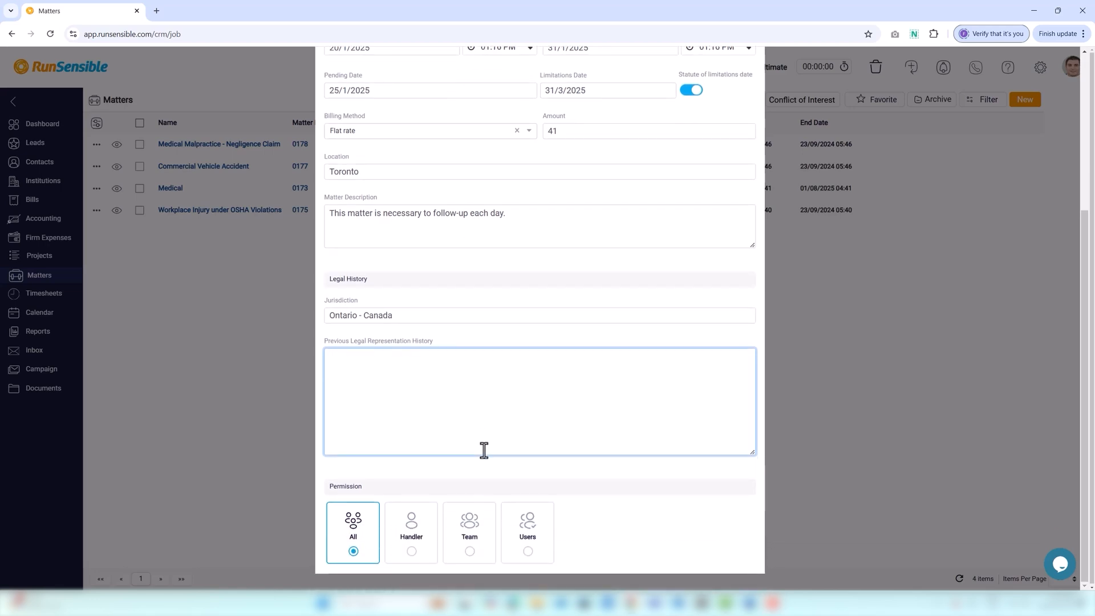
{"action": "left_click", "coordinate": [473, 488]}
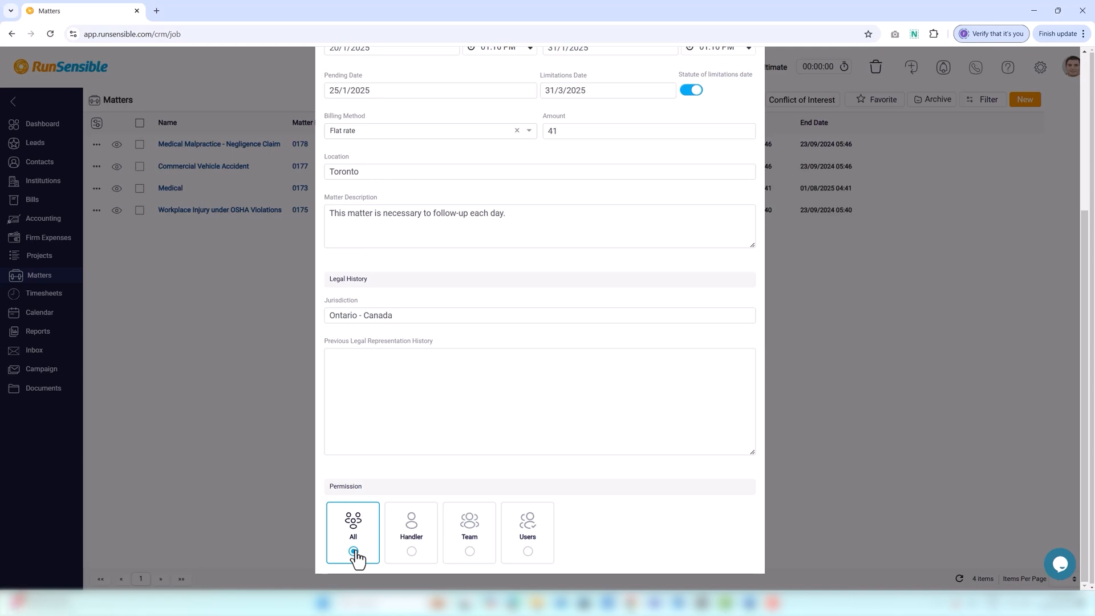
{"action": "left_click", "coordinate": [411, 552]}
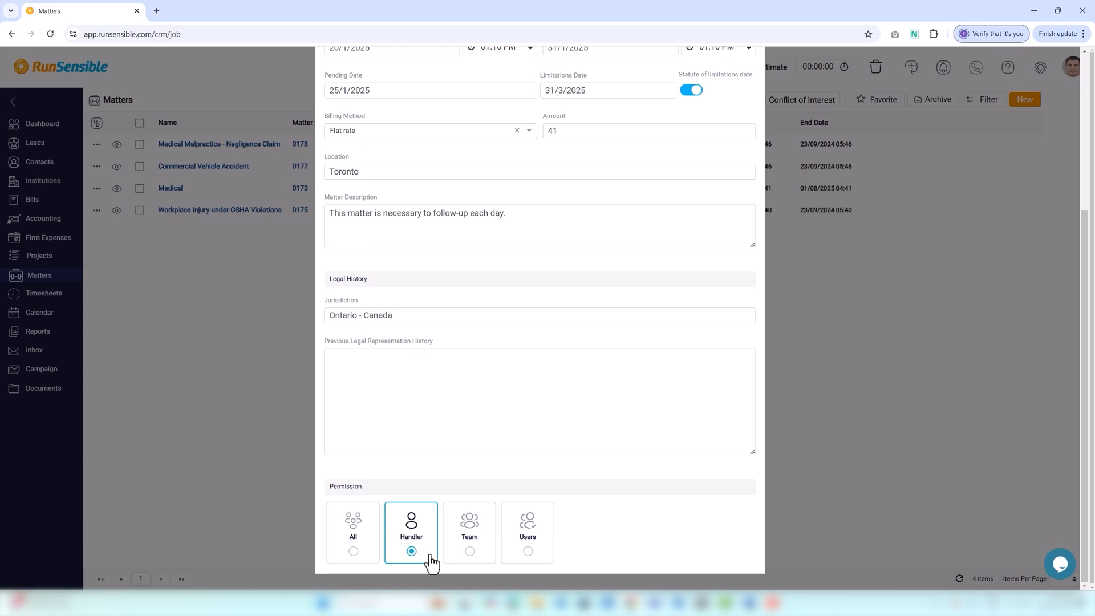
{"action": "left_click", "coordinate": [469, 551]}
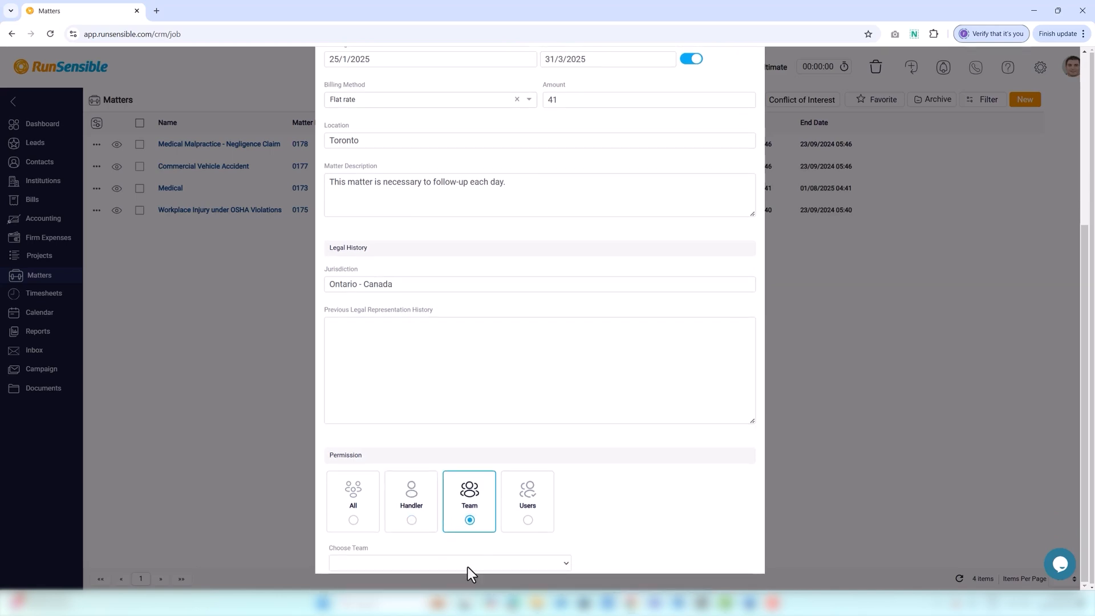
{"action": "left_click", "coordinate": [467, 564]}
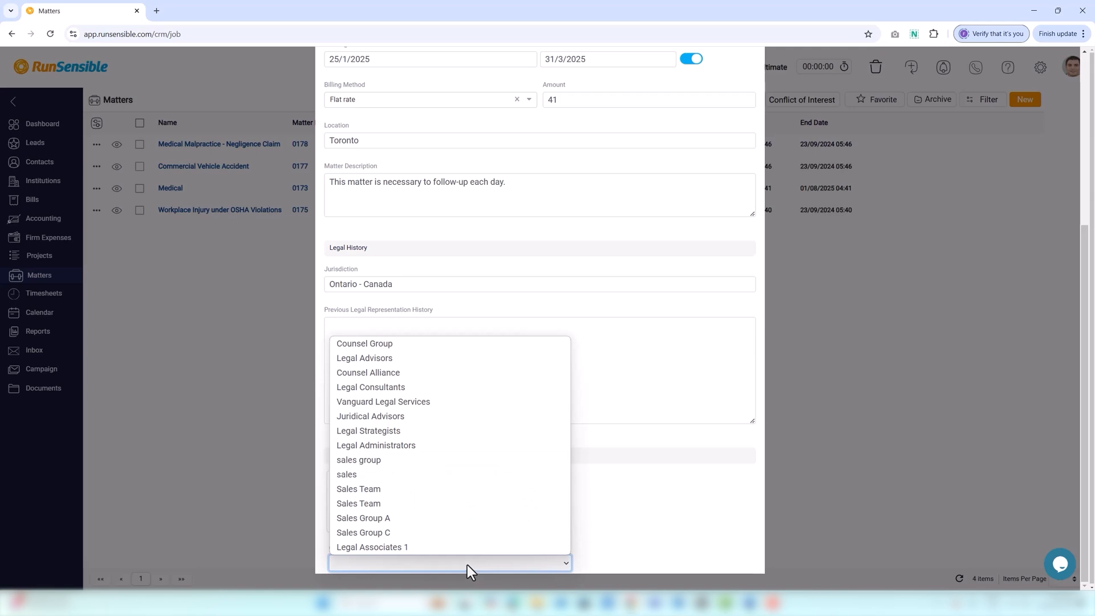
{"action": "left_click", "coordinate": [411, 359]}
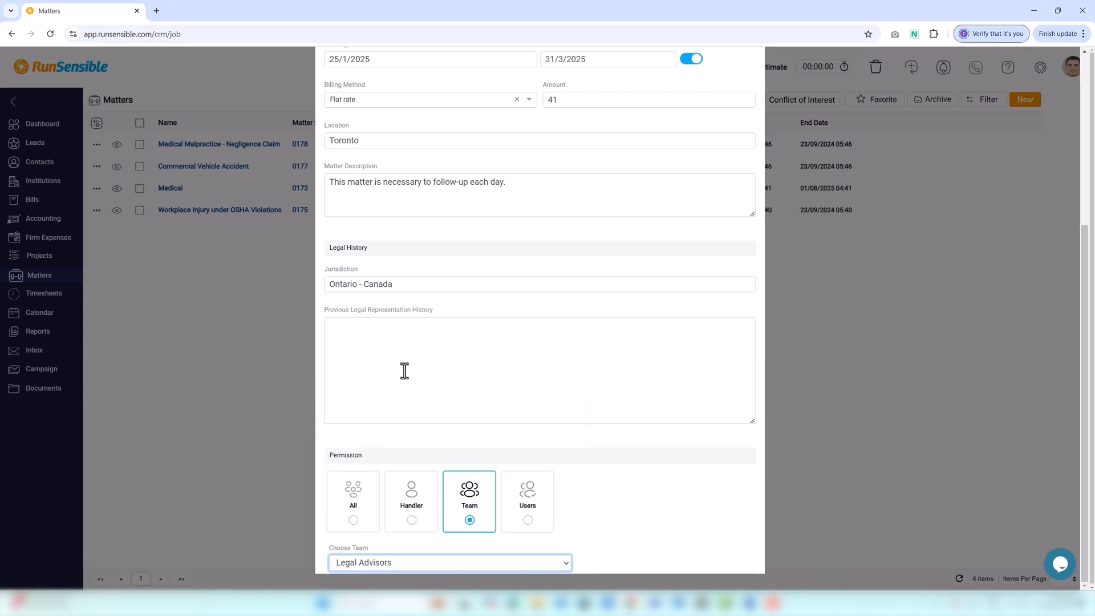
Set the matter's permission to Users with the second listed user chosen, and save the new matter
{"action": "left_click", "coordinate": [527, 520]}
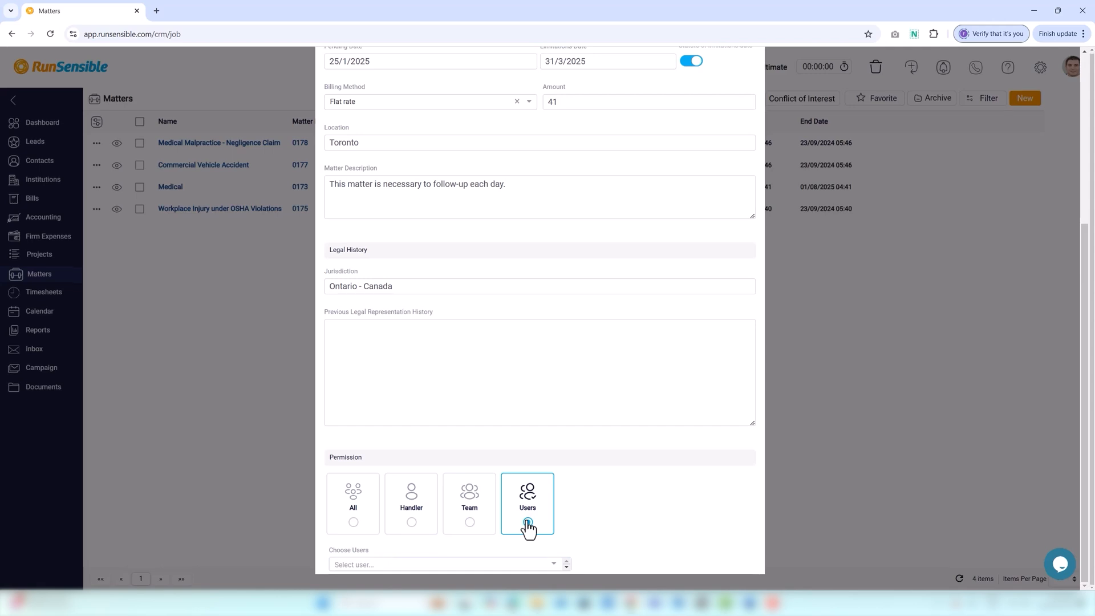
{"action": "left_click", "coordinate": [510, 567]}
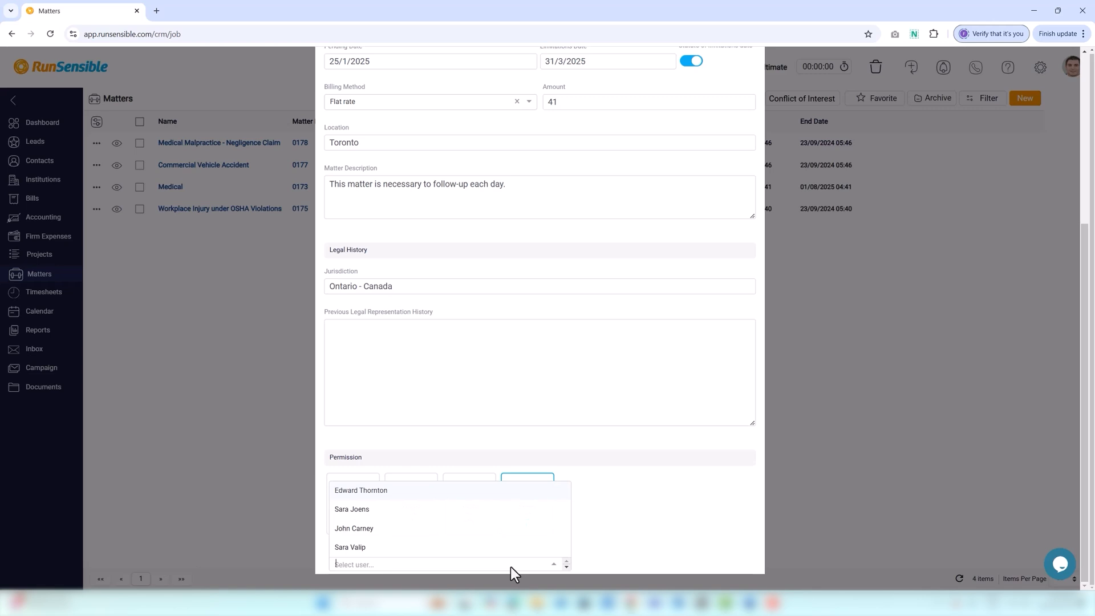
{"action": "left_click", "coordinate": [463, 519]}
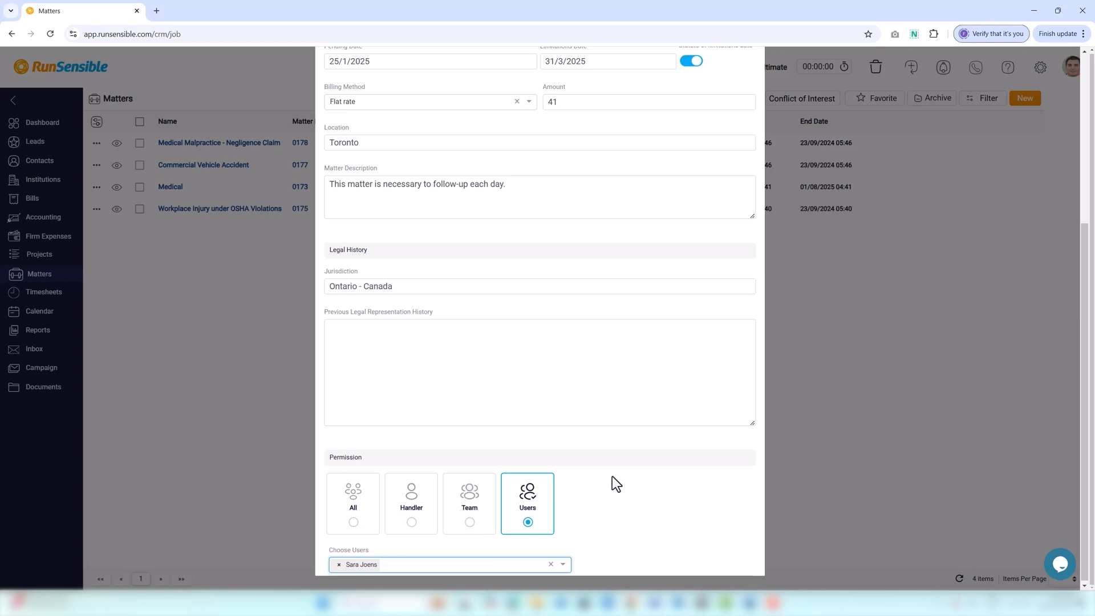
{"action": "scroll", "coordinate": [613, 481], "scroll_direction": "up", "scroll_amount": 5}
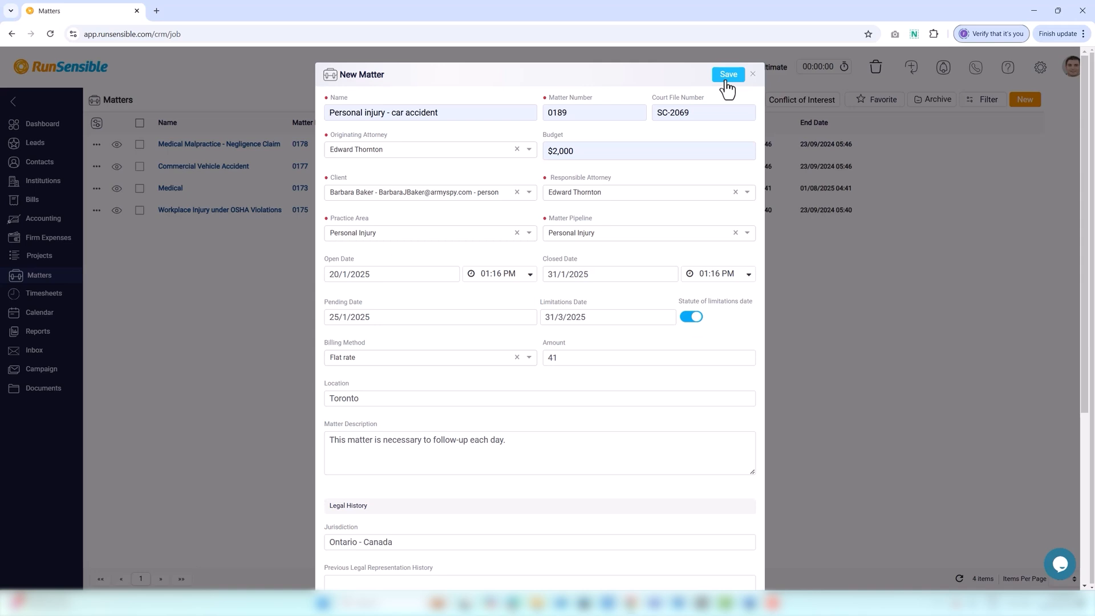
{"action": "left_click", "coordinate": [727, 80]}
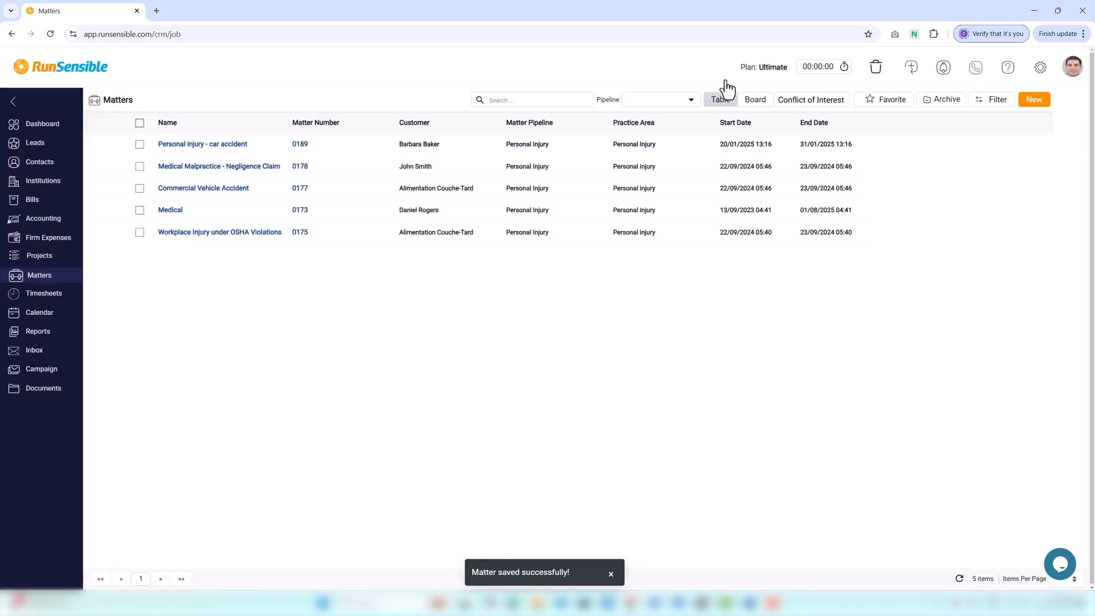
Show matters from all pipelines and open the "Personal injury - car accident" matter
{"action": "left_click", "coordinate": [677, 102]}
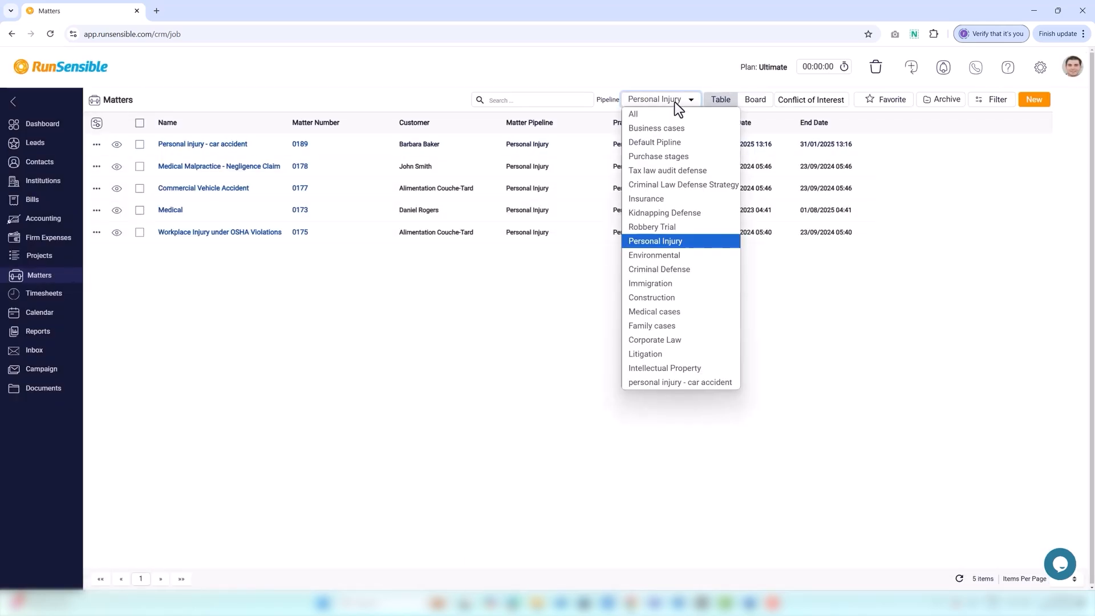
{"action": "left_click", "coordinate": [662, 117]}
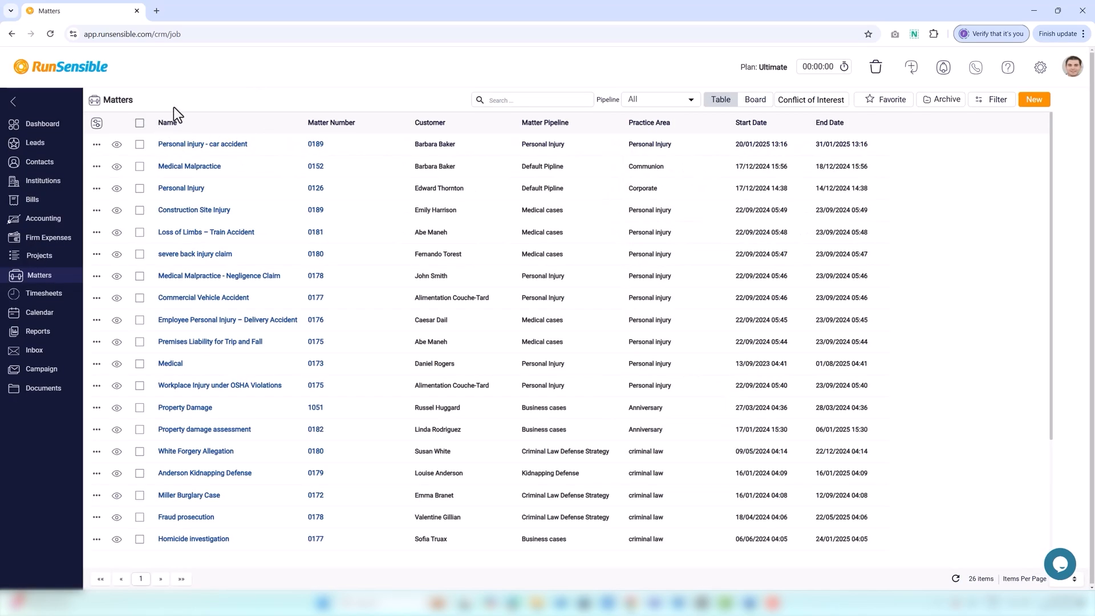
{"action": "left_click", "coordinate": [140, 146]}
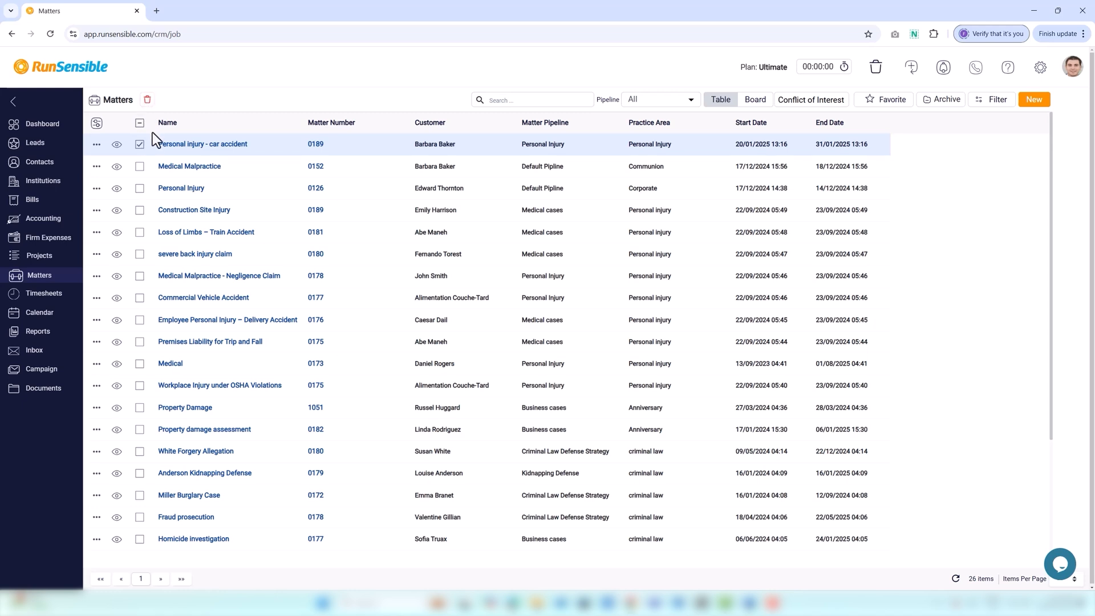
{"action": "left_click", "coordinate": [167, 145]}
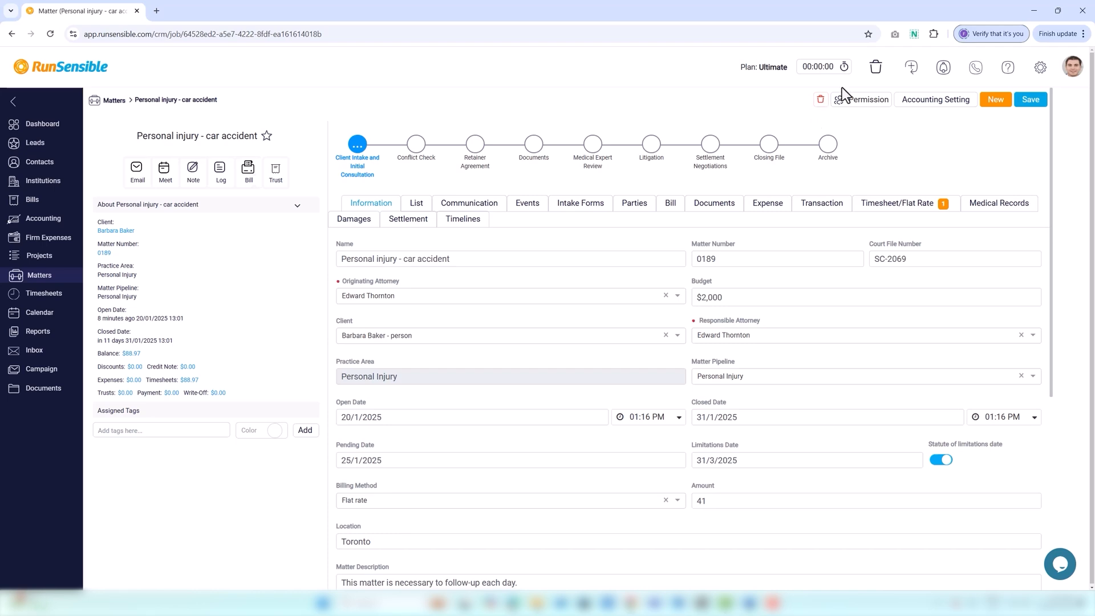
Examine the deleted matters in the recycle bin, select both entries, and close the recycle bin
{"action": "left_click", "coordinate": [873, 73]}
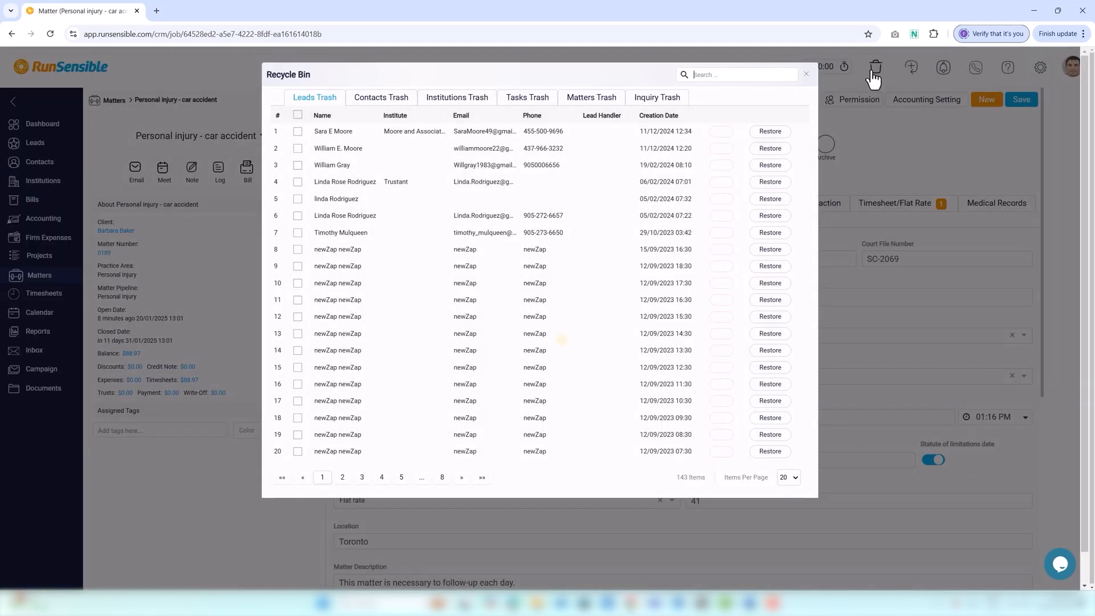
{"action": "left_click", "coordinate": [618, 104]}
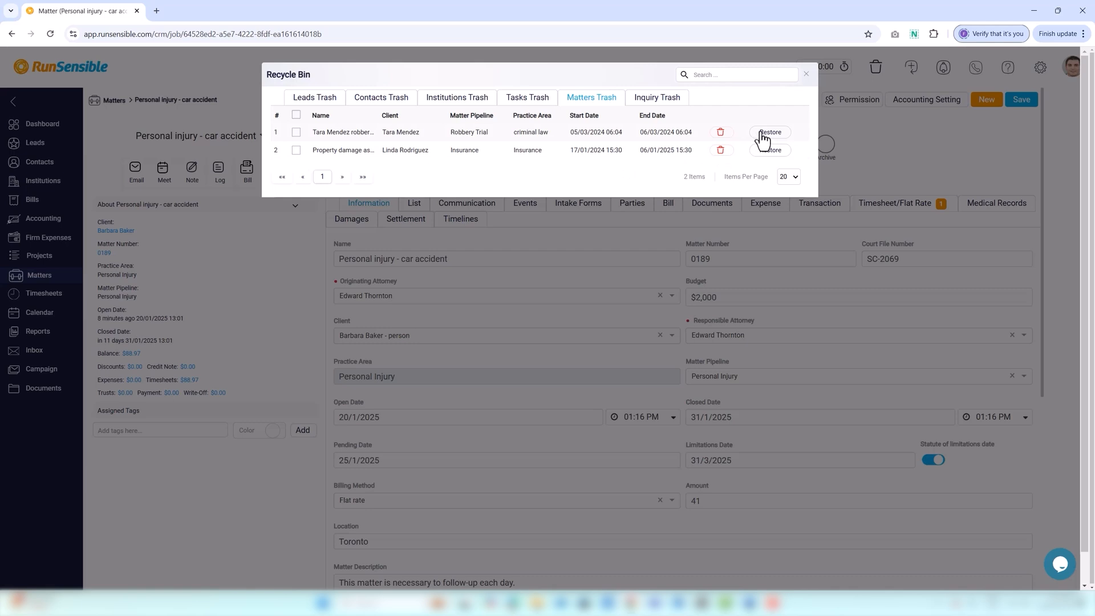
{"action": "left_click", "coordinate": [297, 132]}
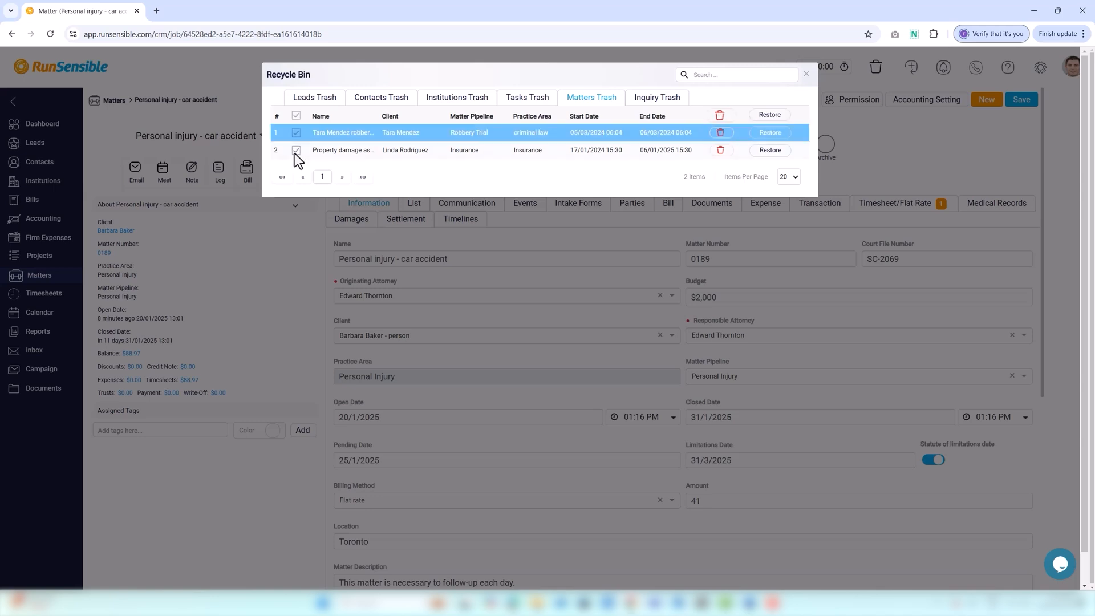
{"action": "left_click", "coordinate": [295, 150]}
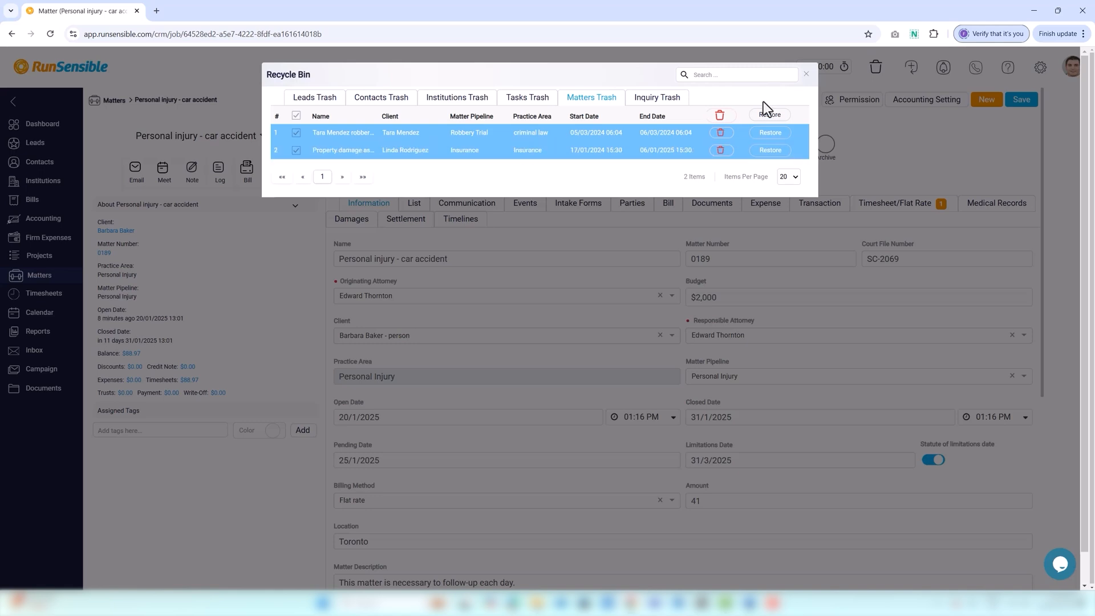
{"action": "left_click", "coordinate": [808, 75]}
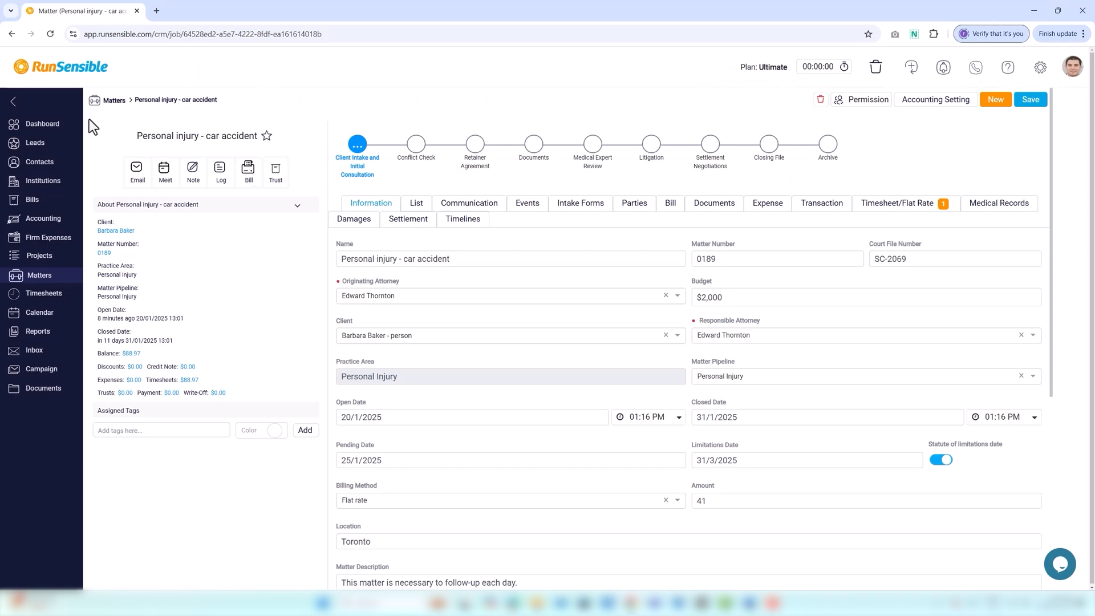
Save the Construction Site Injury matter with its stage set to Archive, and display the list of archived matters
{"action": "left_click", "coordinate": [113, 101]}
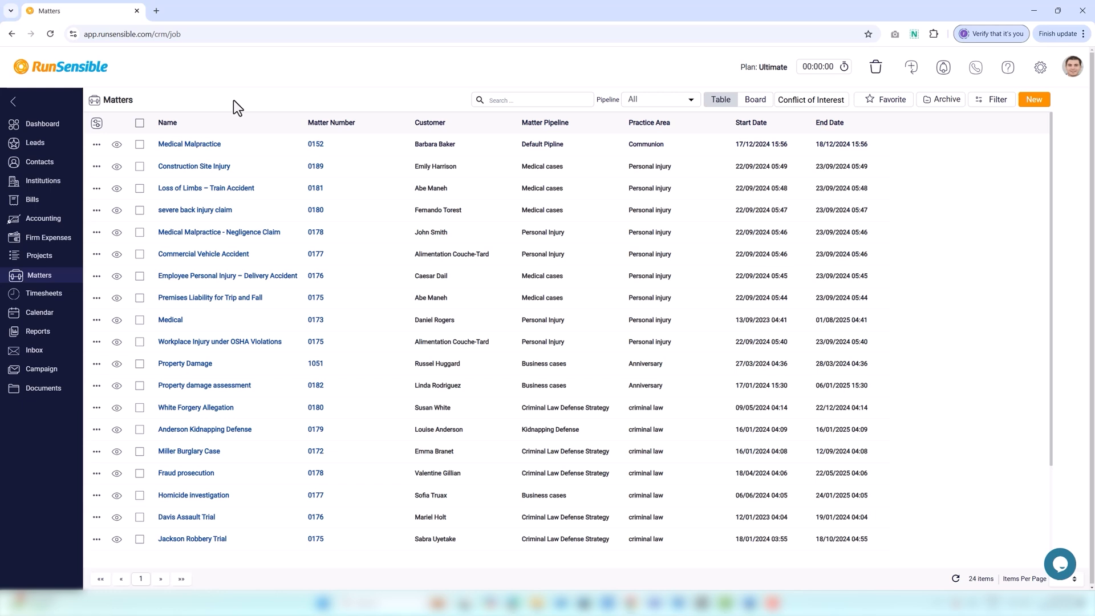
{"action": "left_click", "coordinate": [222, 173]}
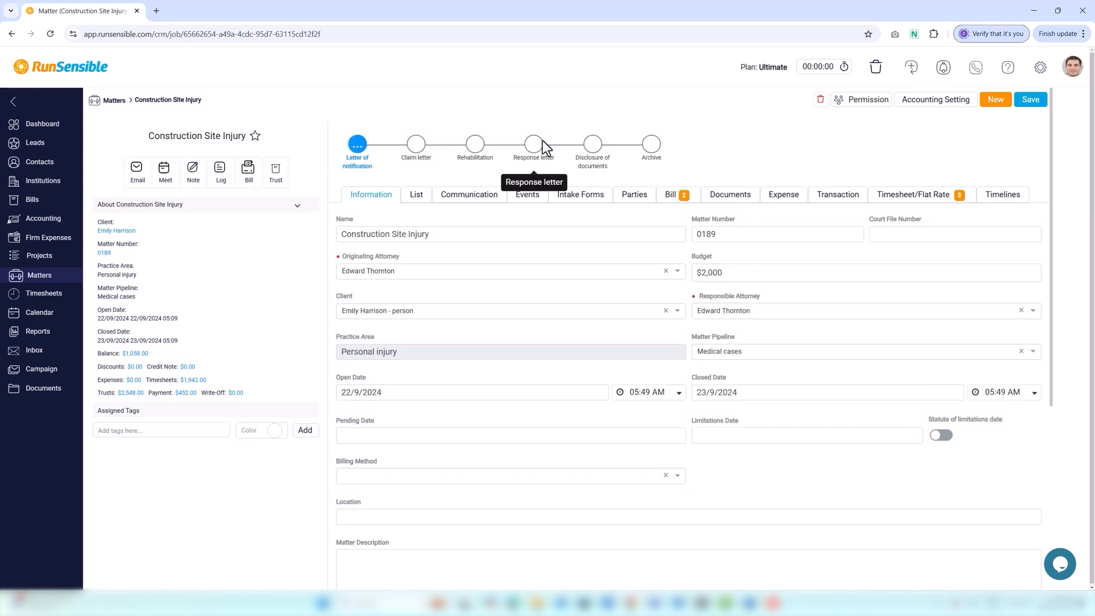
{"action": "left_click", "coordinate": [658, 146]}
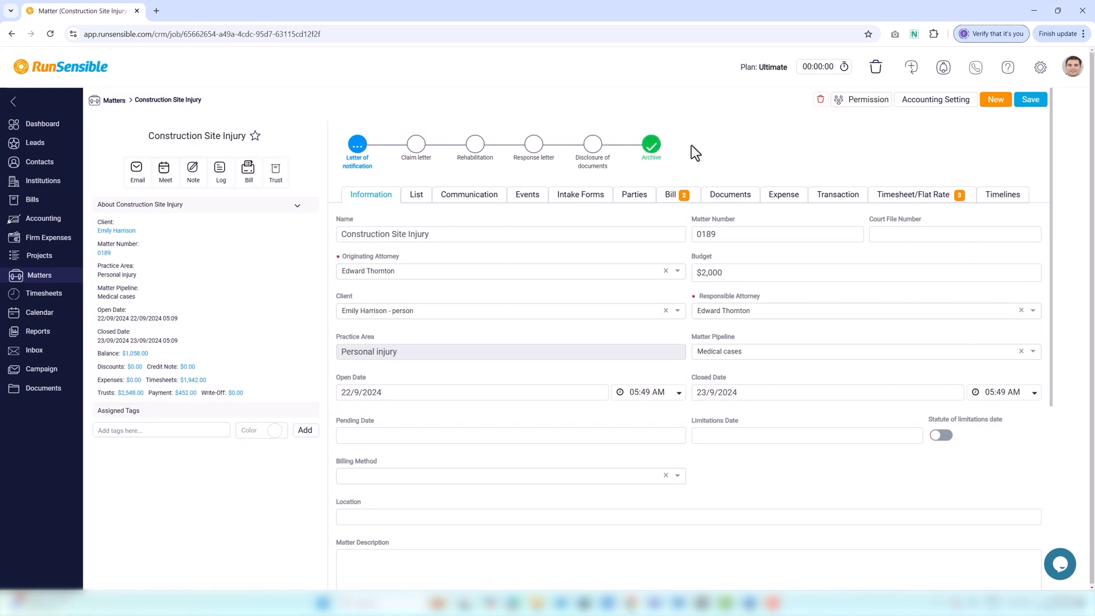
{"action": "left_click", "coordinate": [1023, 107]}
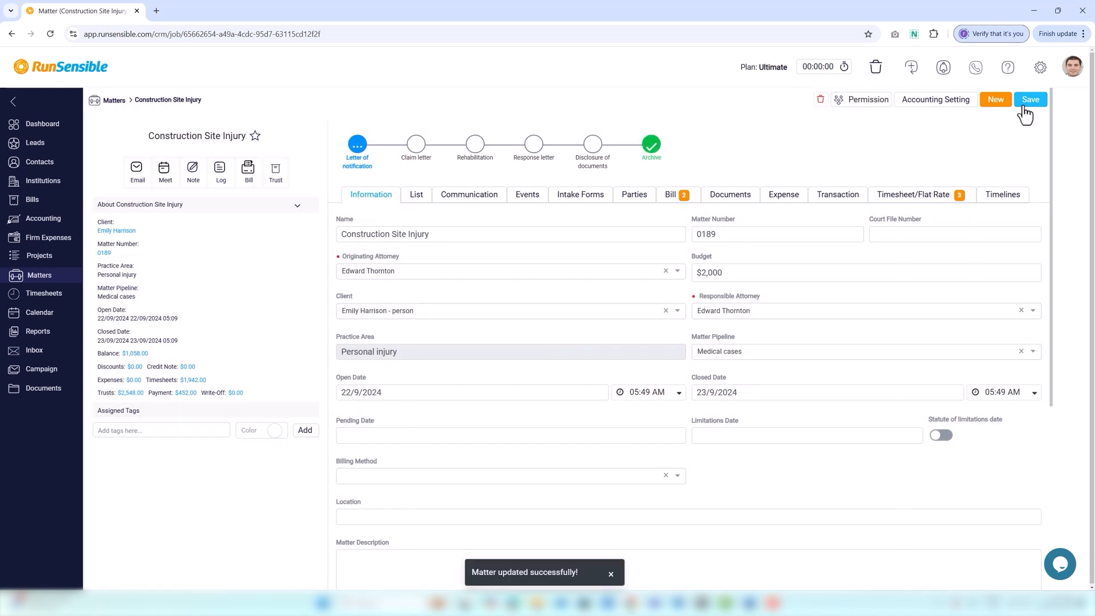
{"action": "left_click", "coordinate": [110, 102]}
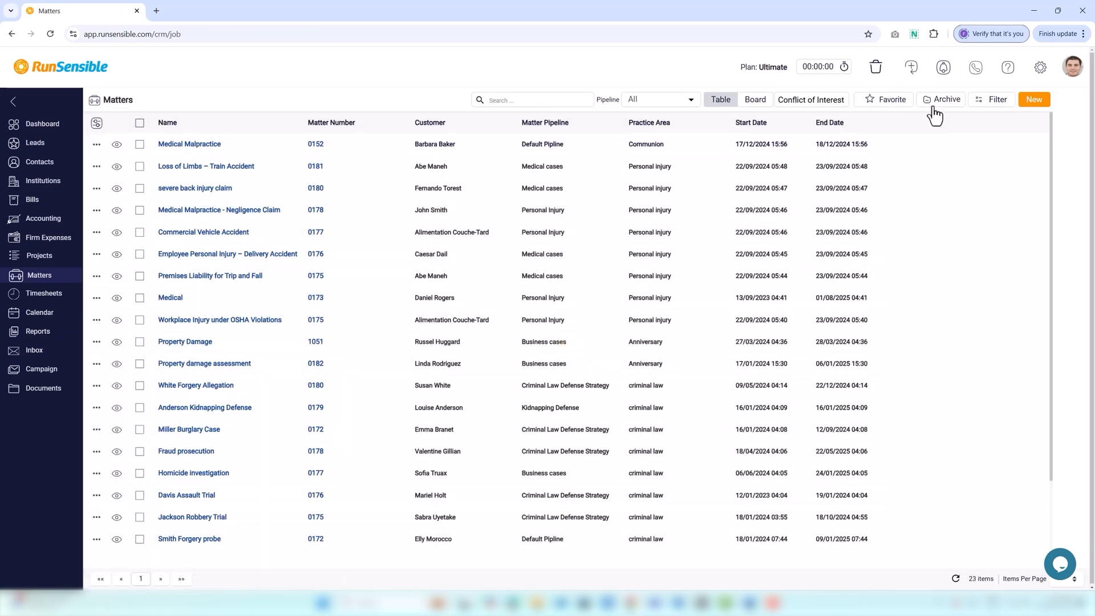
{"action": "left_click", "coordinate": [934, 108]}
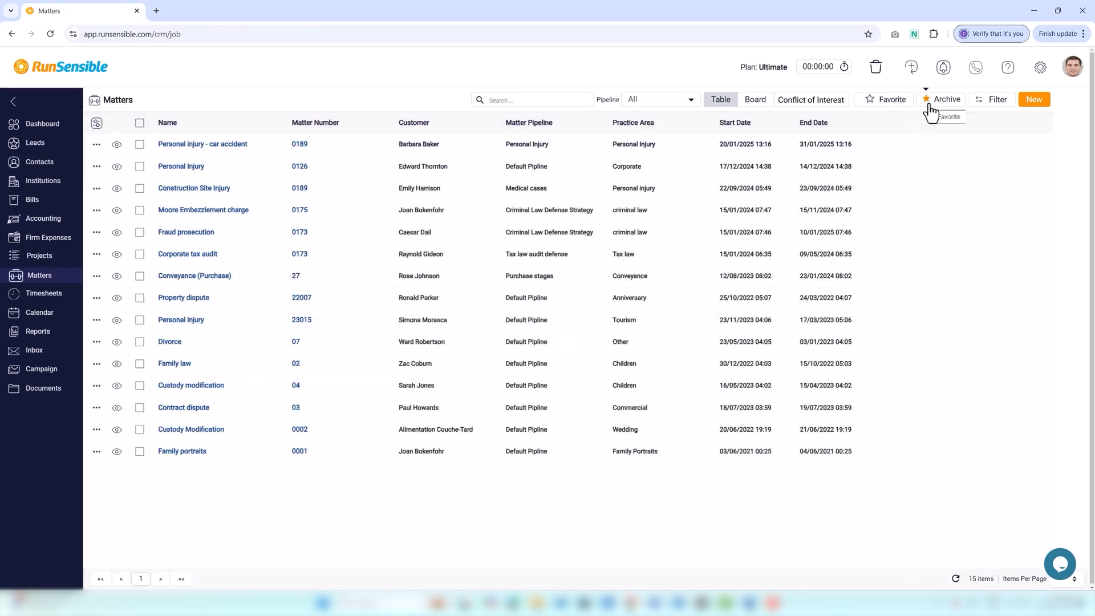